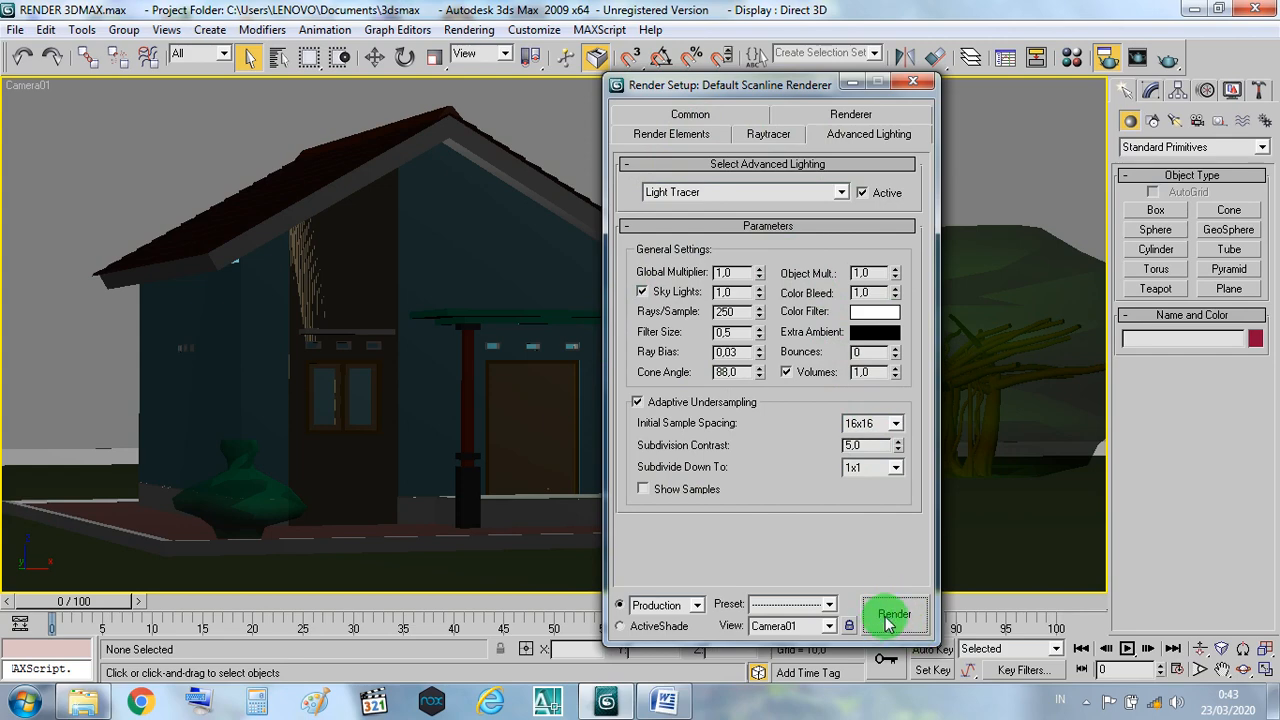
Render the Camera01 view with Light Tracer lighting and reposition the render window so the whole image fits on screen.
left_click(886, 622)
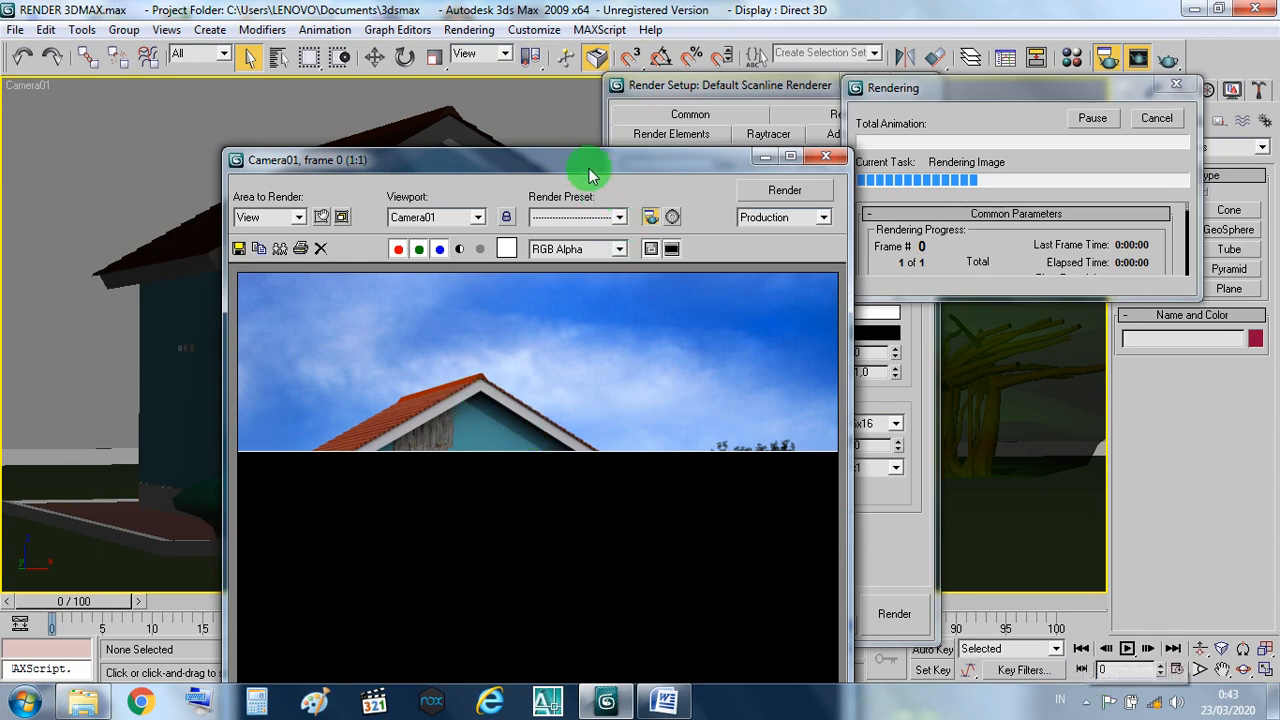
left_click_drag(589, 167, 596, 80)
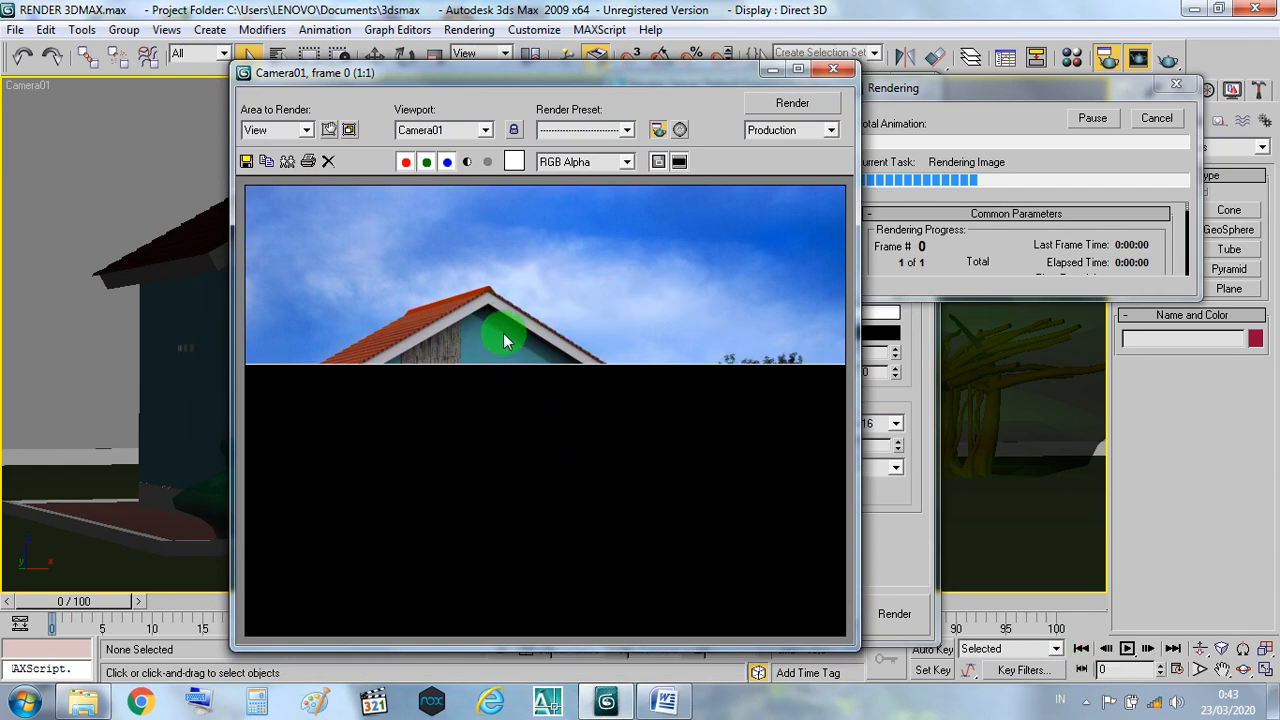
left_click(1087, 706)
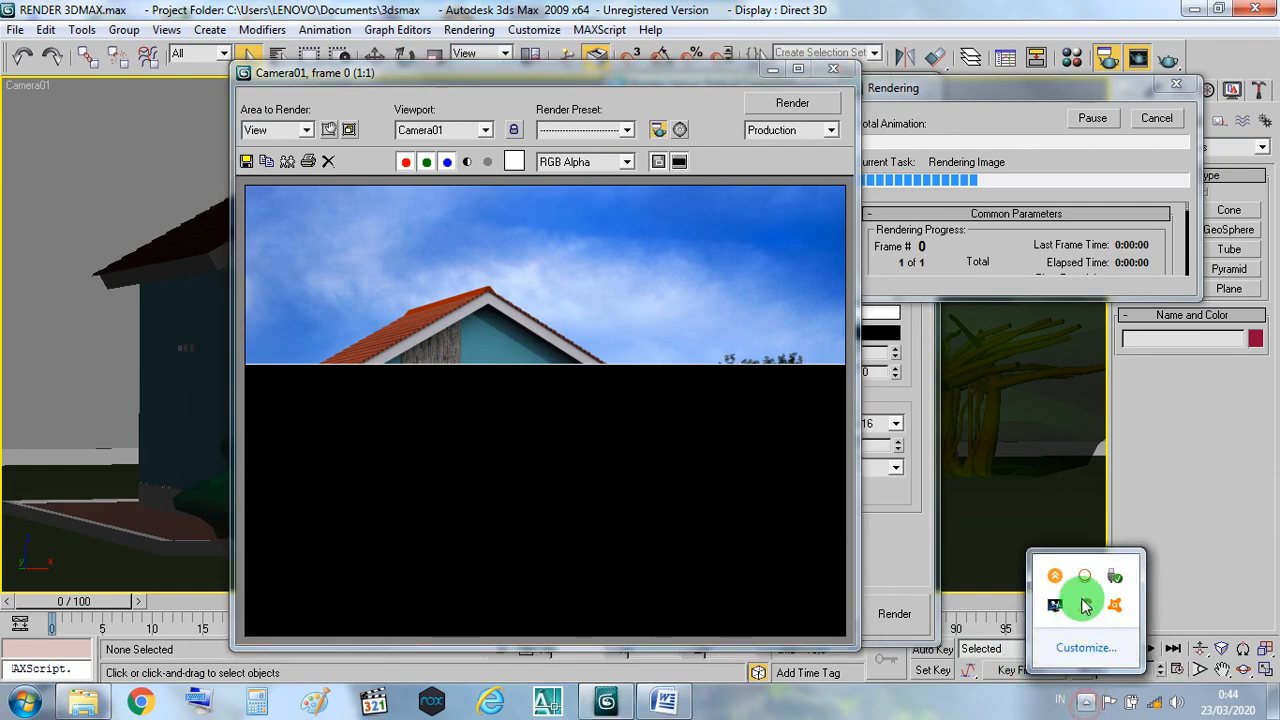
right_click(1087, 563)
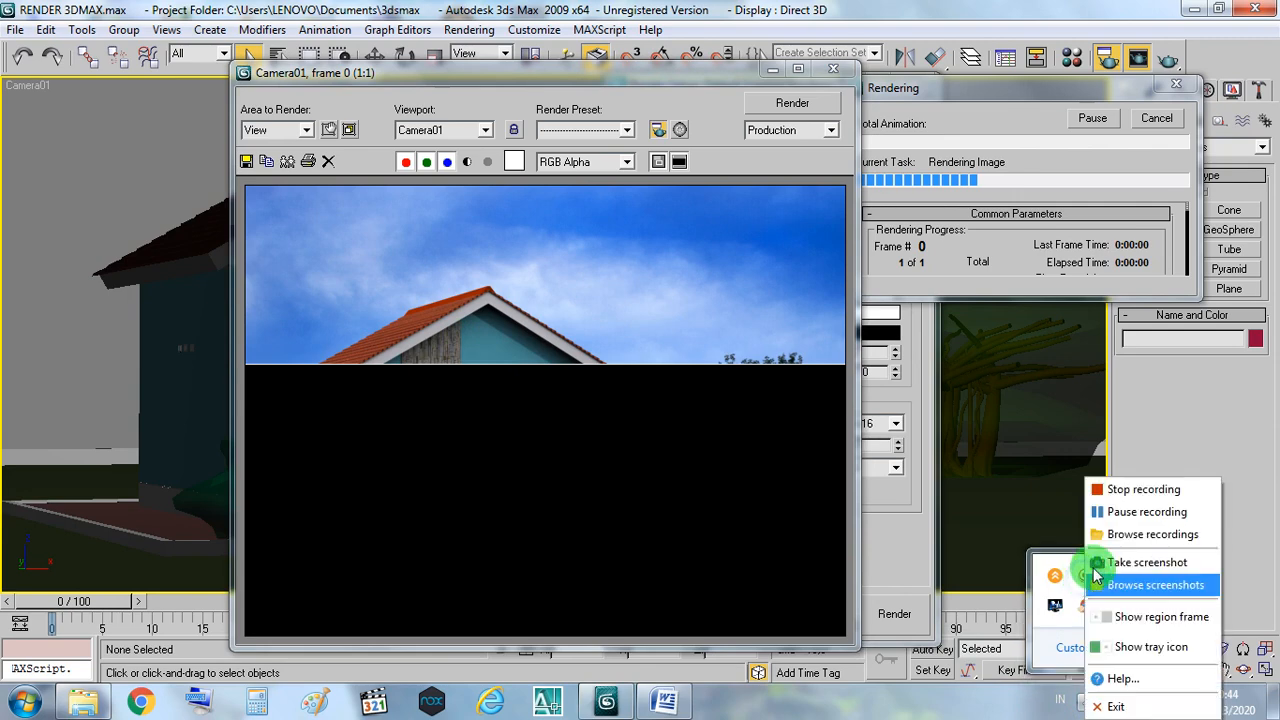
left_click(1140, 511)
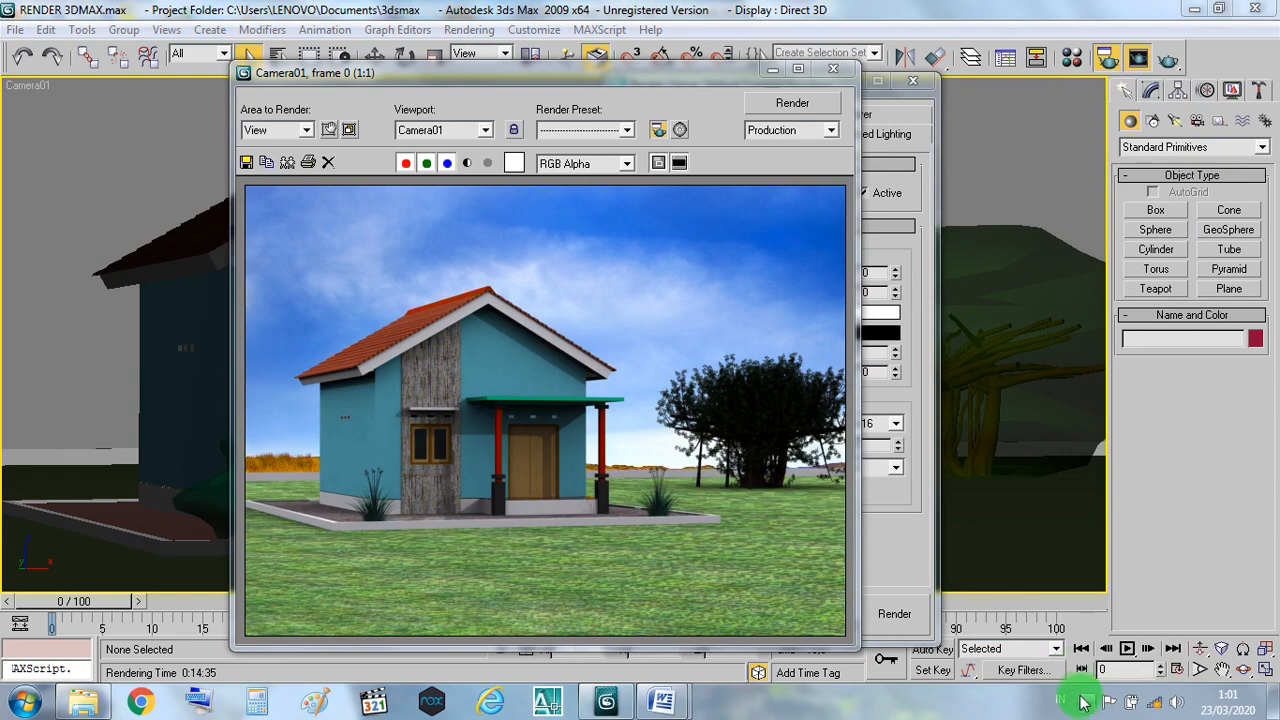
left_click(1085, 702)
left_click(750, 478)
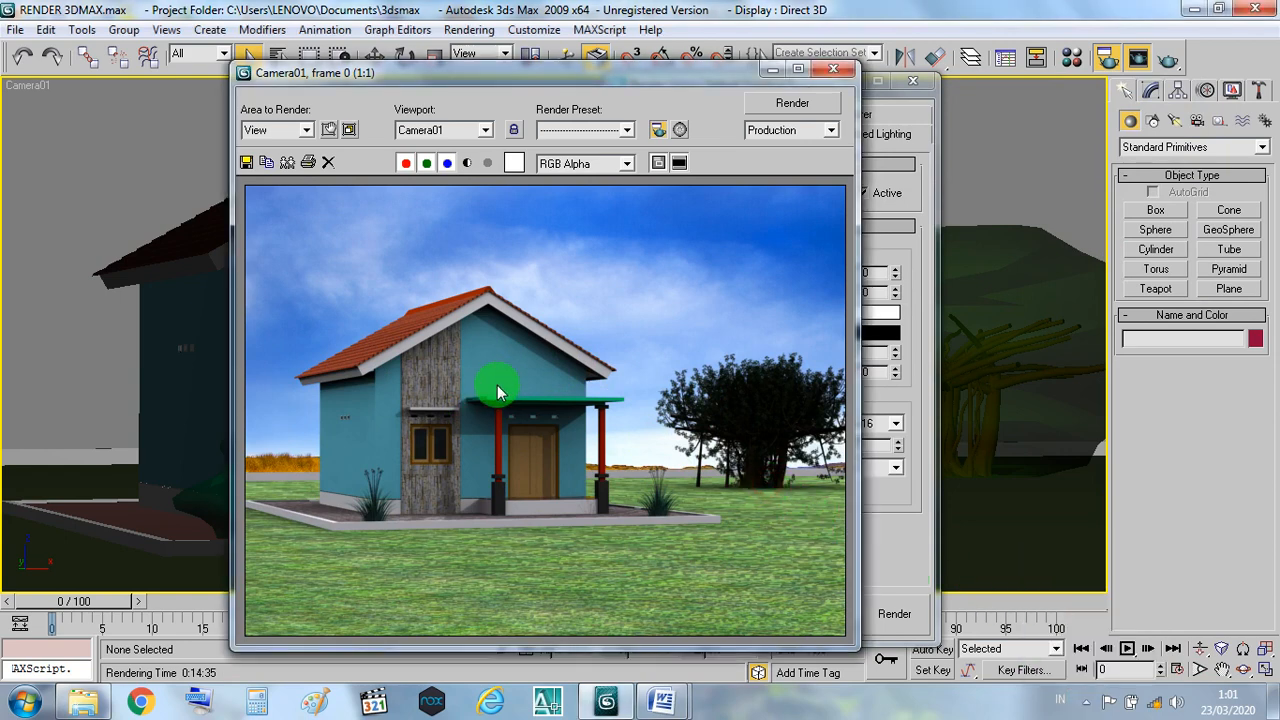
Inspect the finished house render up close, start saving the image, and choose JPEG as its file format.
scroll(414, 420, "up", 1)
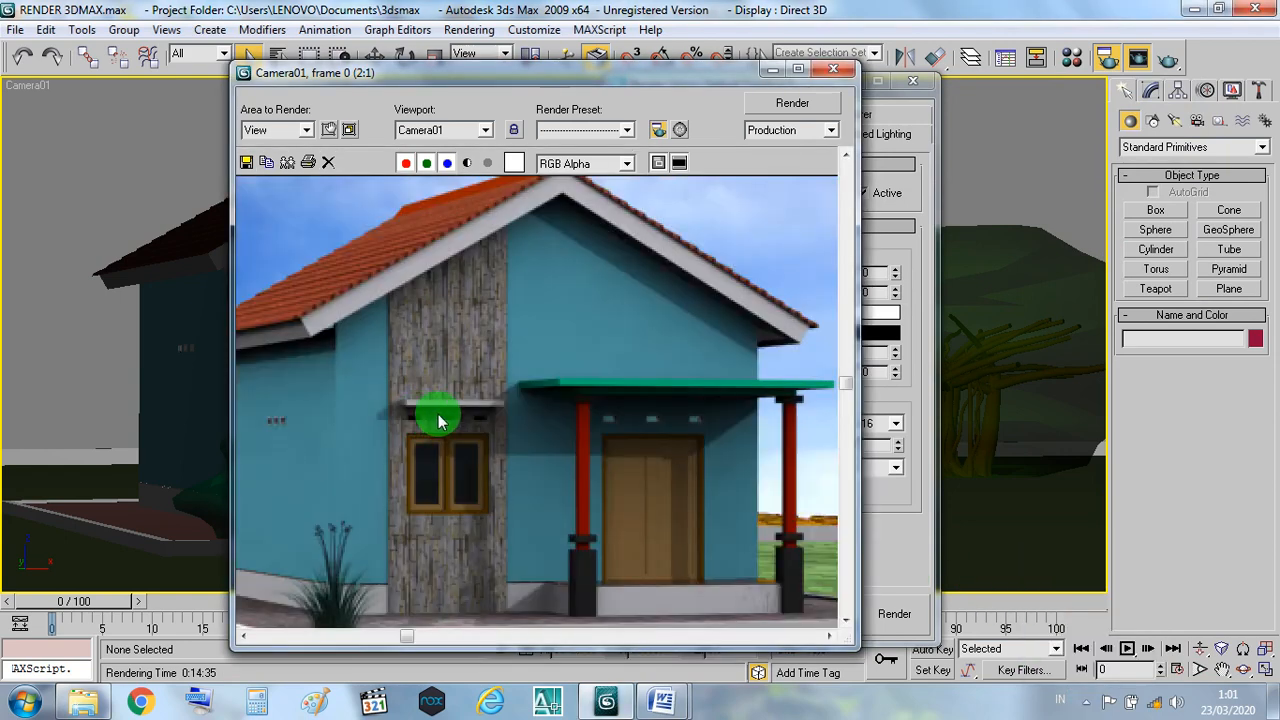
scroll(600, 430, "down", 1)
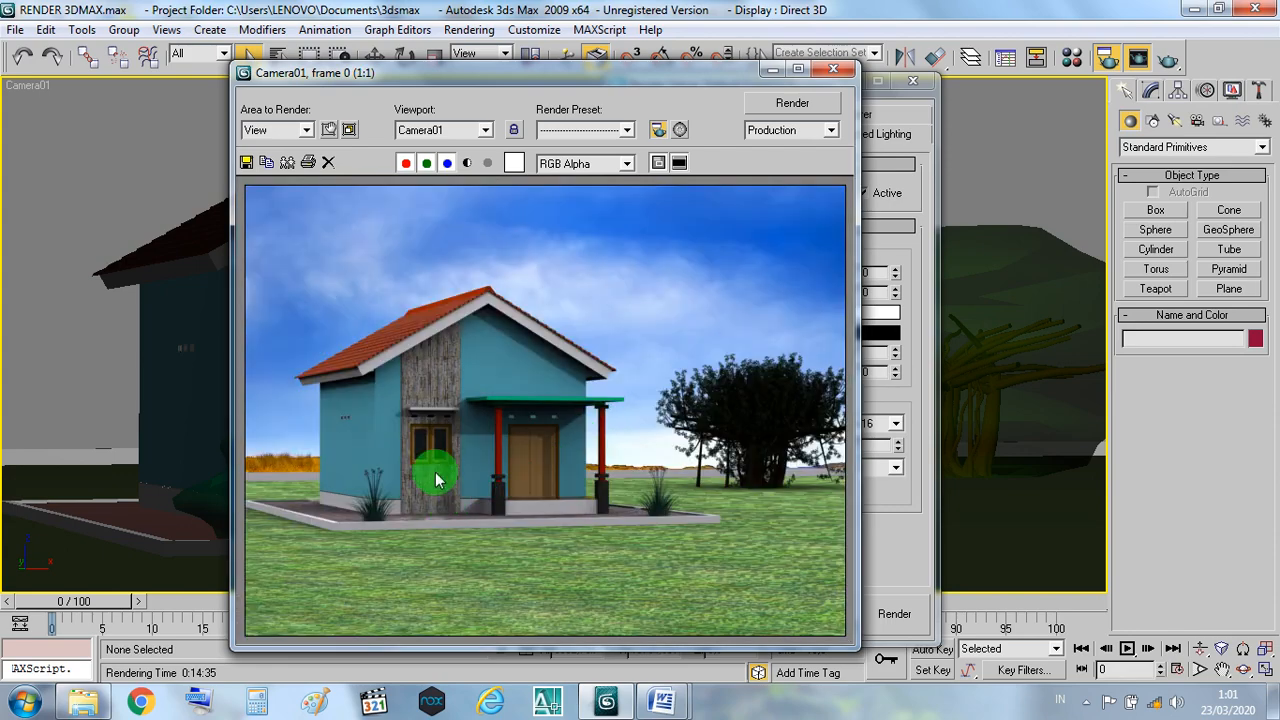
scroll(480, 446, "up", 1)
scroll(605, 497, "down", 1)
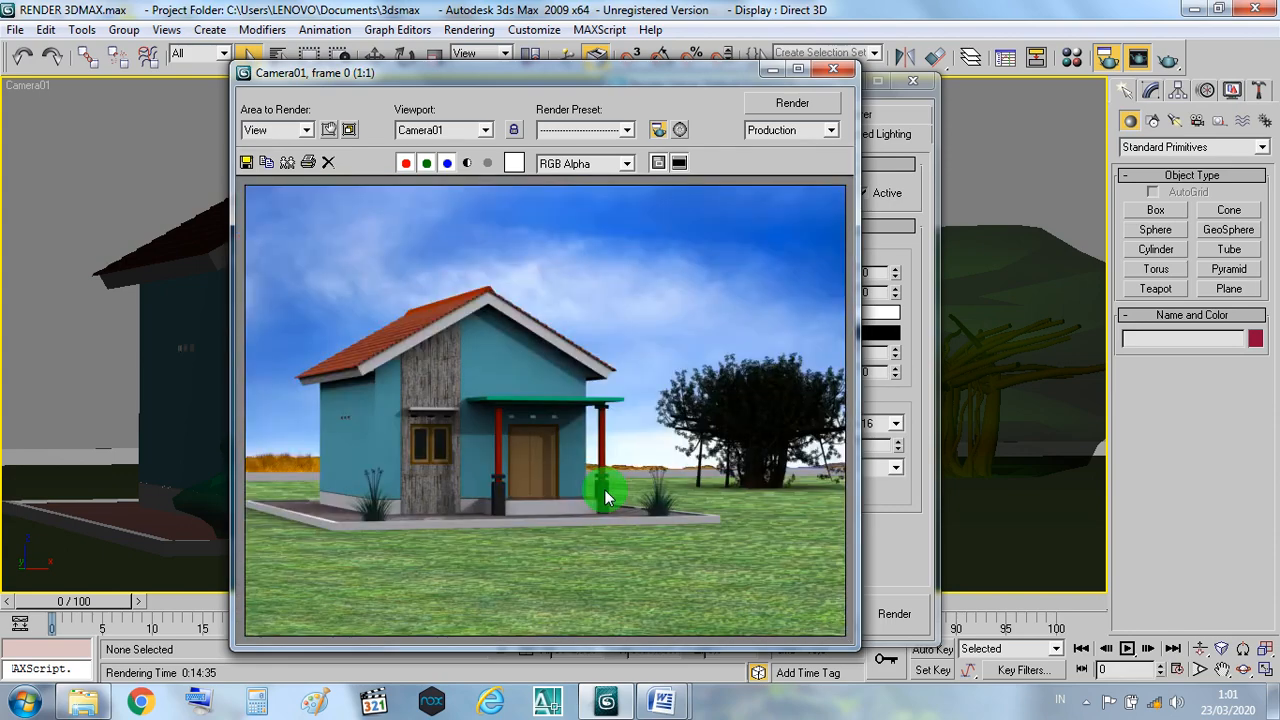
left_click(246, 164)
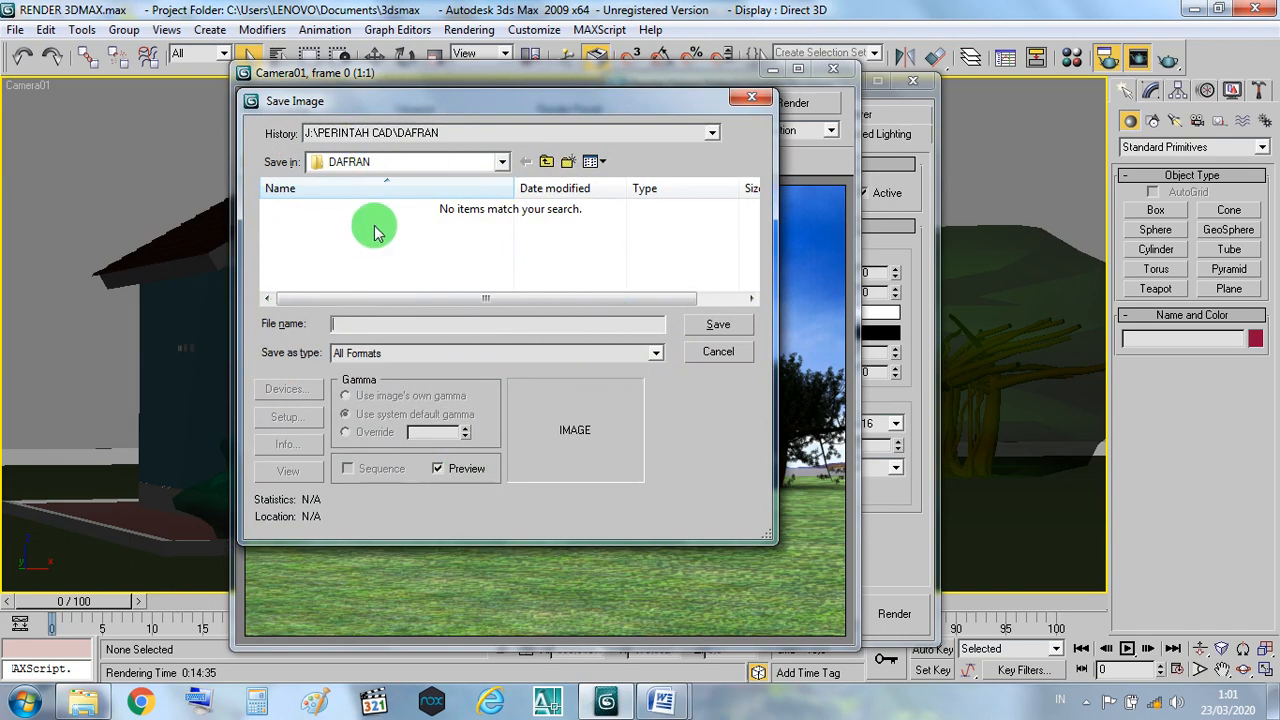
left_click(655, 354)
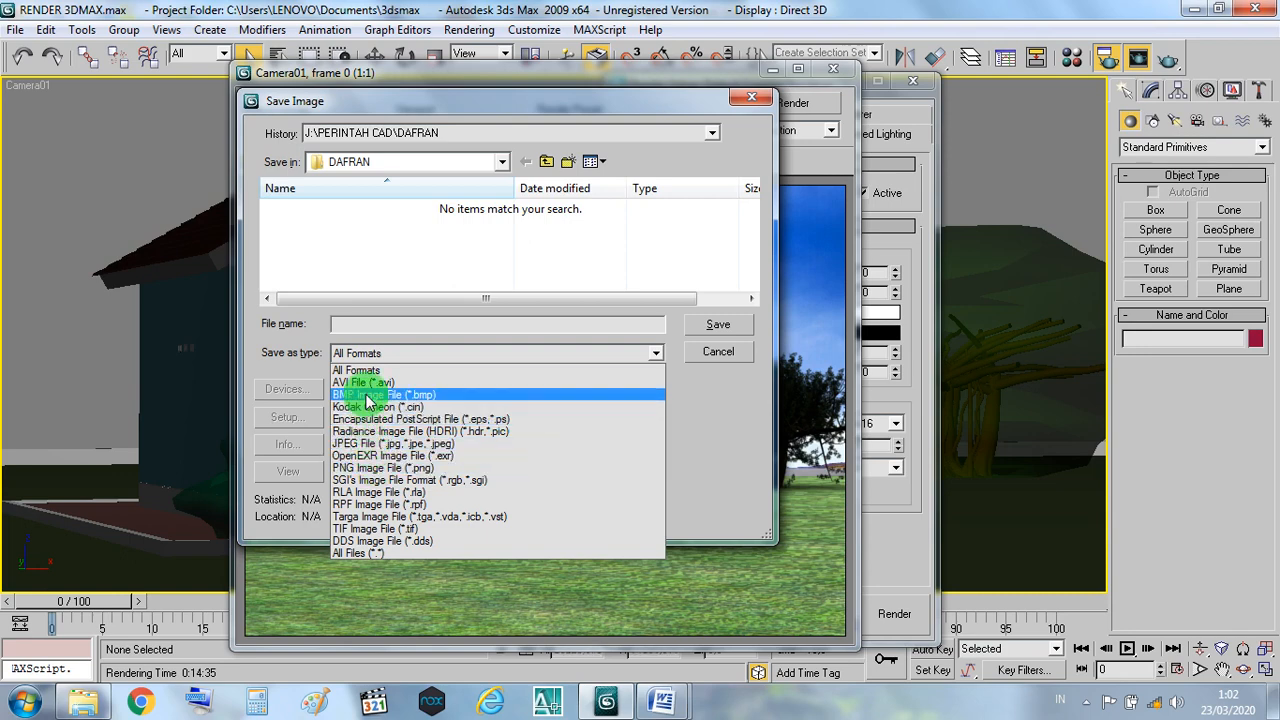
left_click(387, 444)
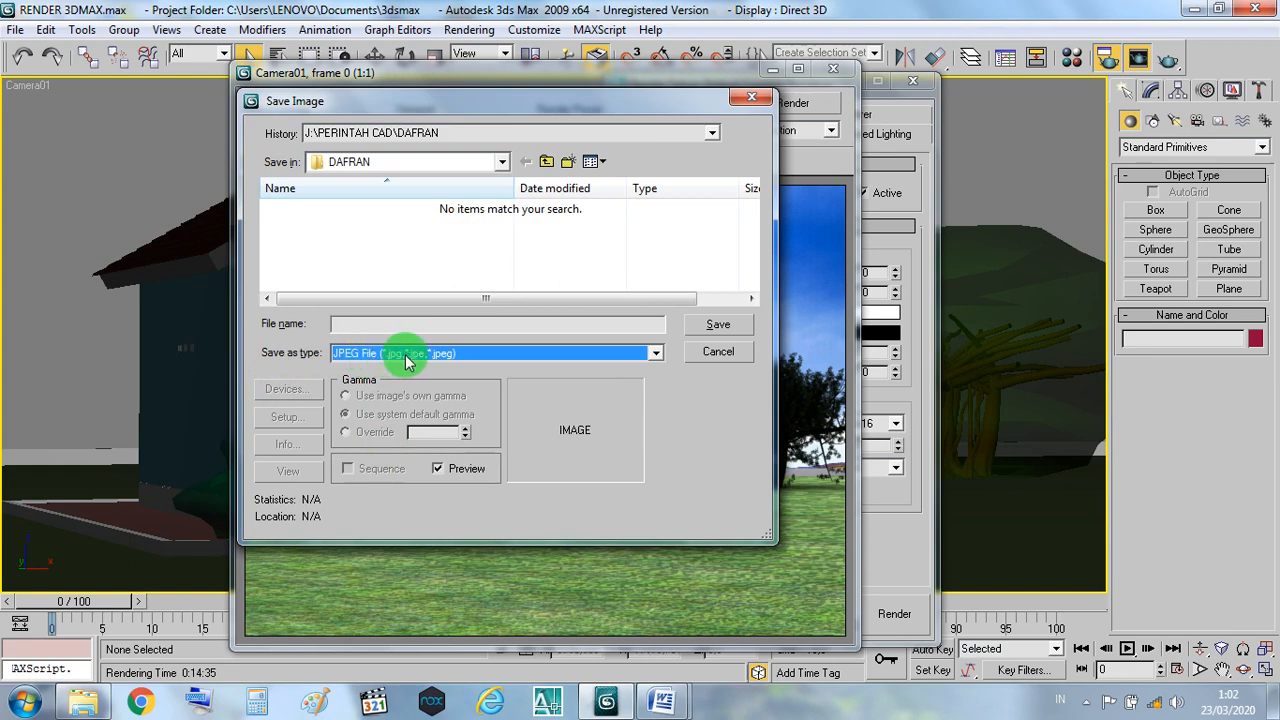
Set the Documents library as the save location and name the JPEG image CONTOH.
left_click(498, 162)
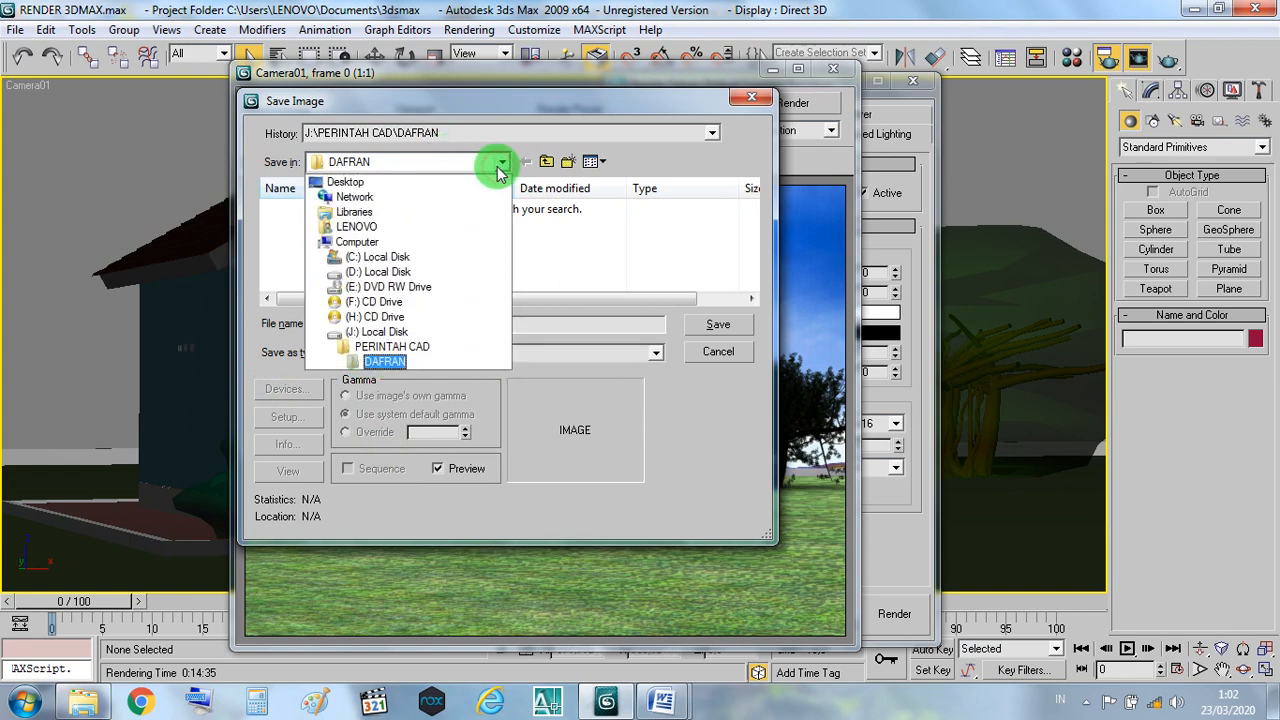
left_click(355, 213)
double_click(355, 213)
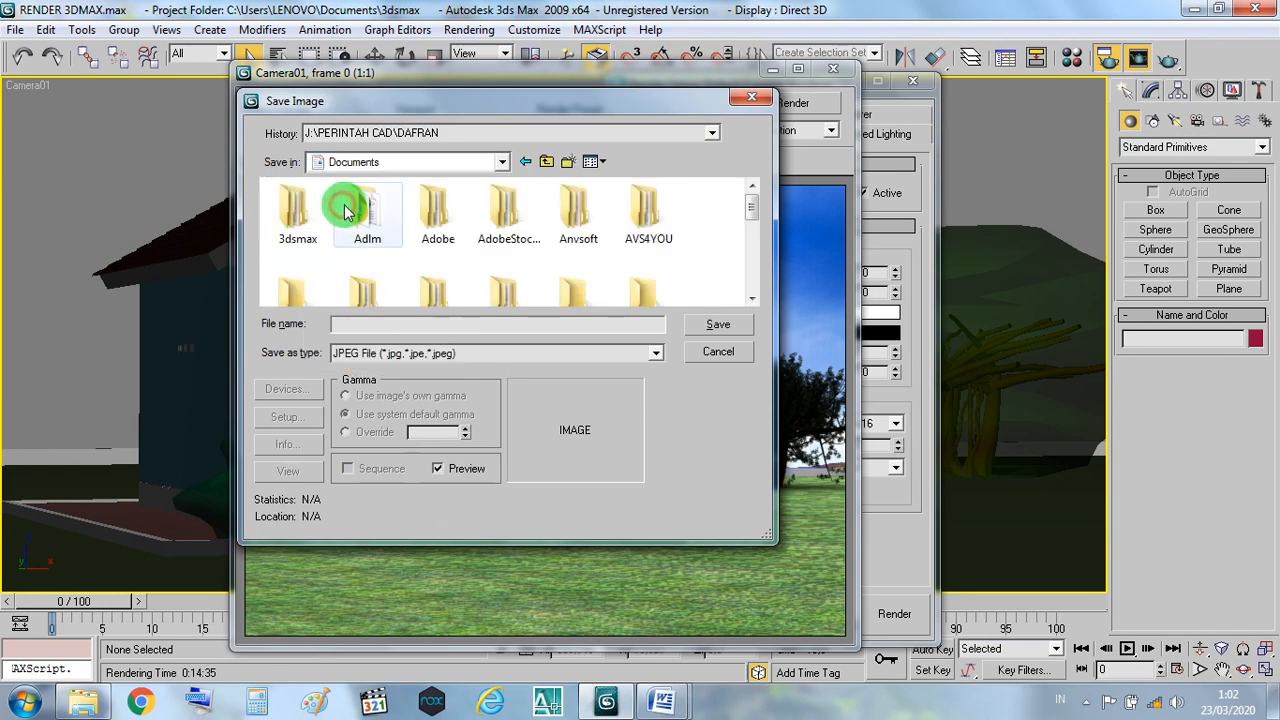
left_click(409, 327)
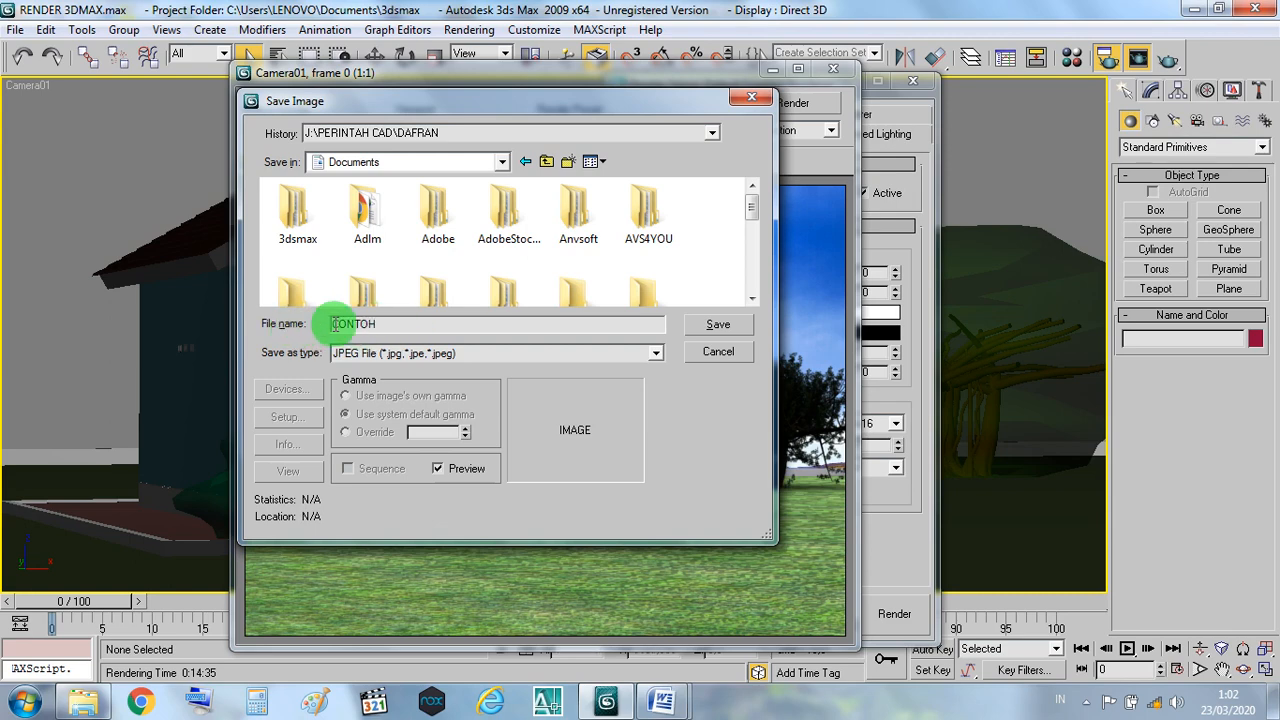
left_click(395, 355)
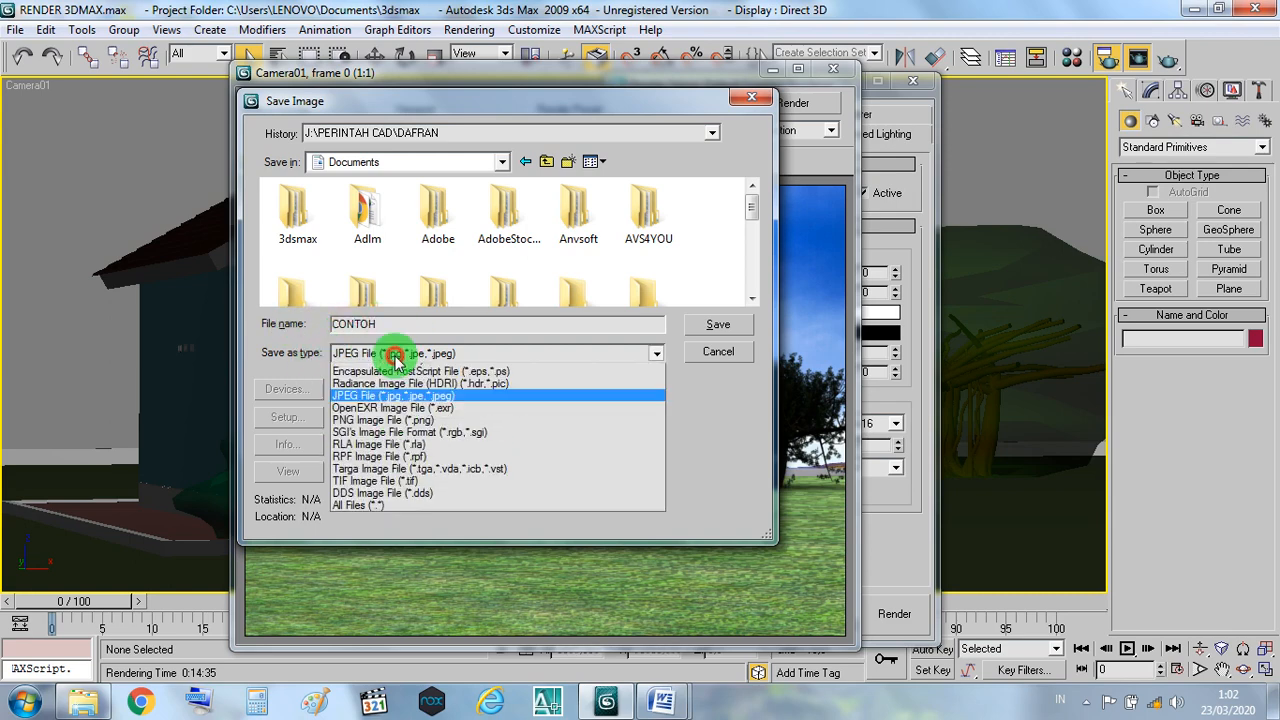
left_click(413, 444)
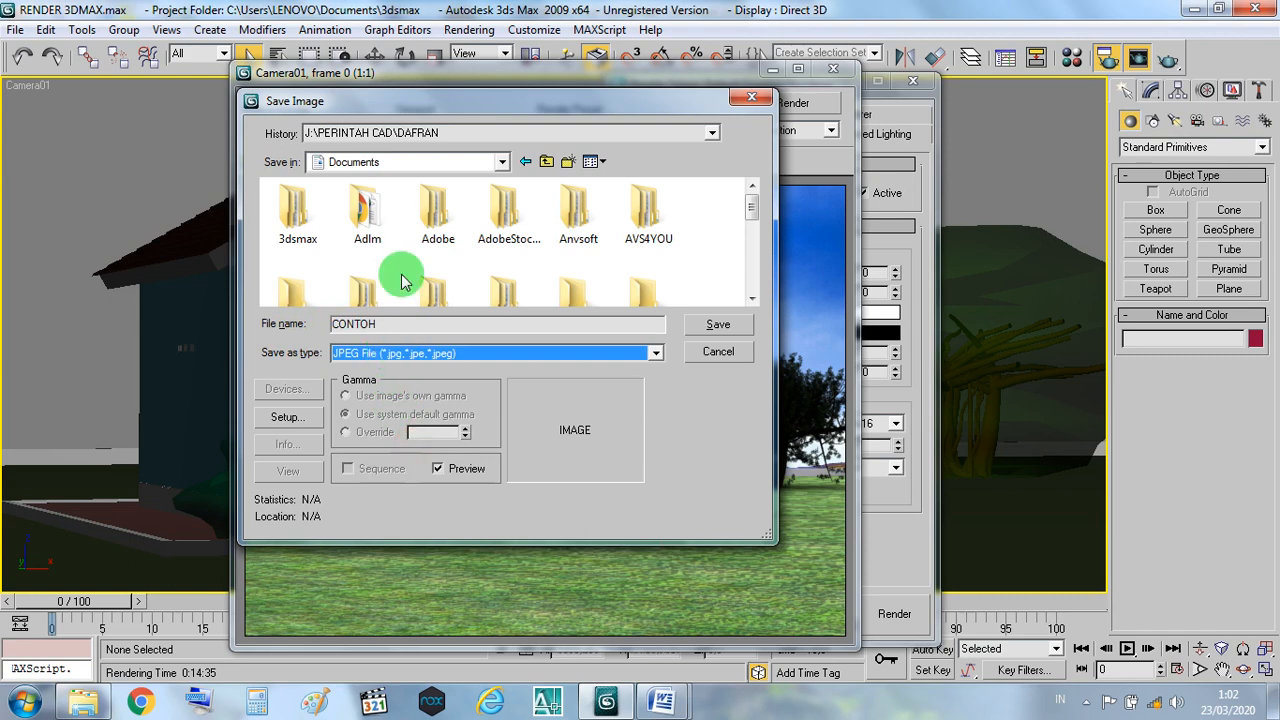
left_click(502, 162)
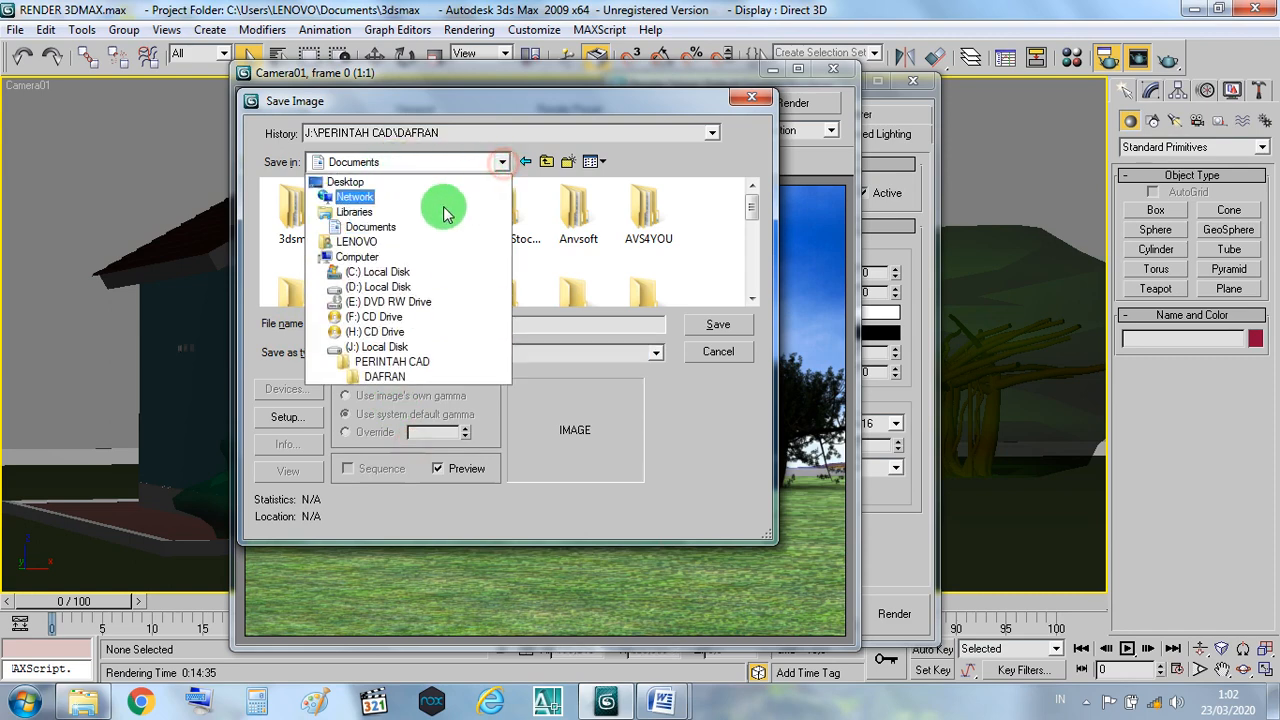
left_click(370, 227)
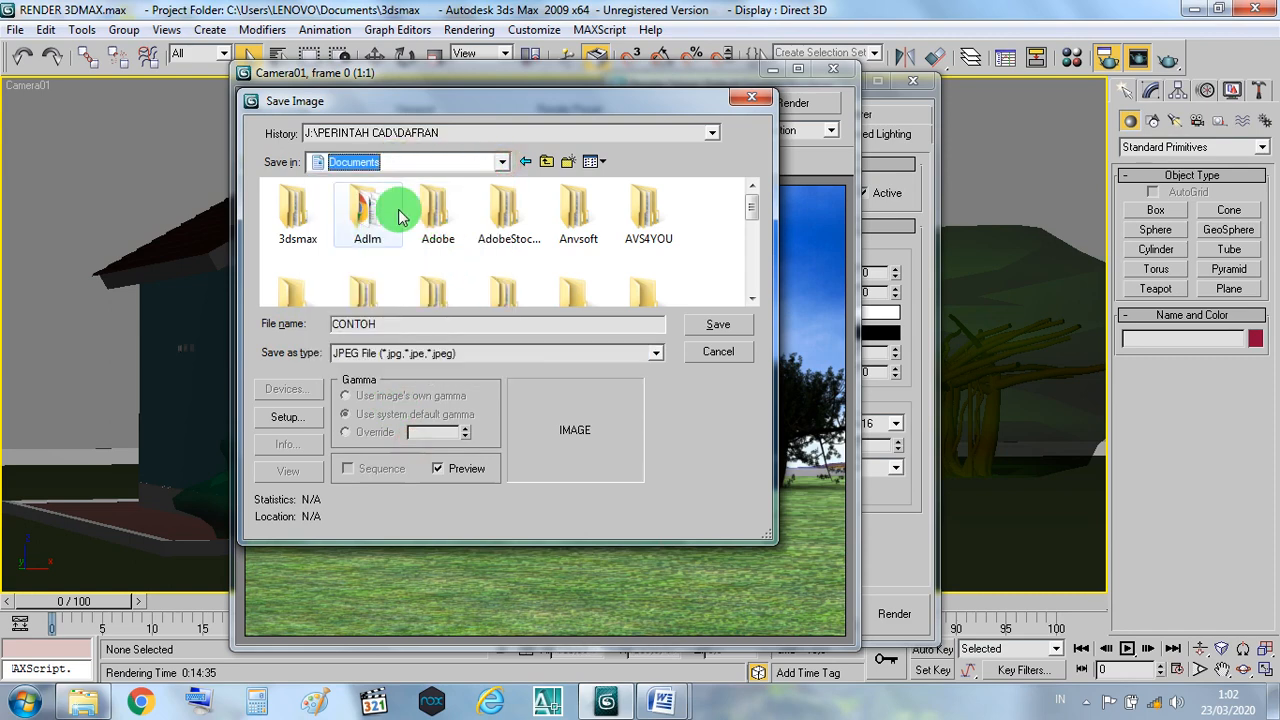
Save the image with the JPEG quality set to 100.
left_click(711, 328)
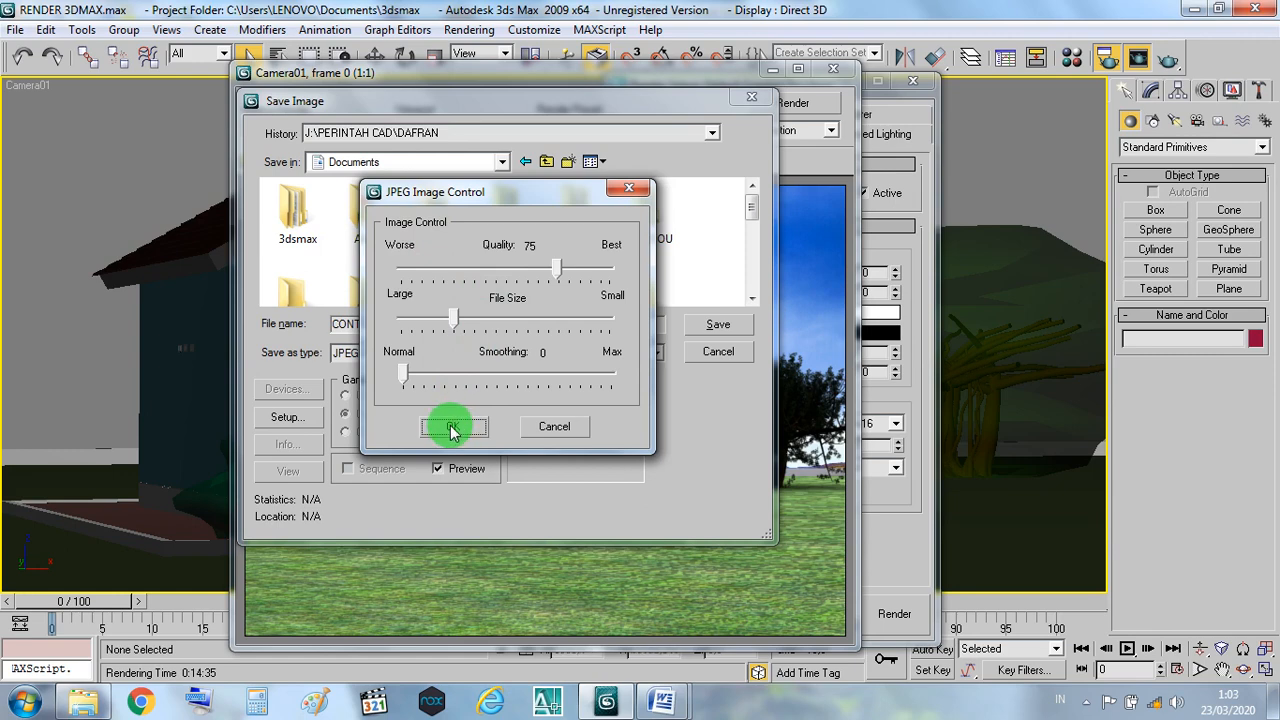
left_click(557, 271)
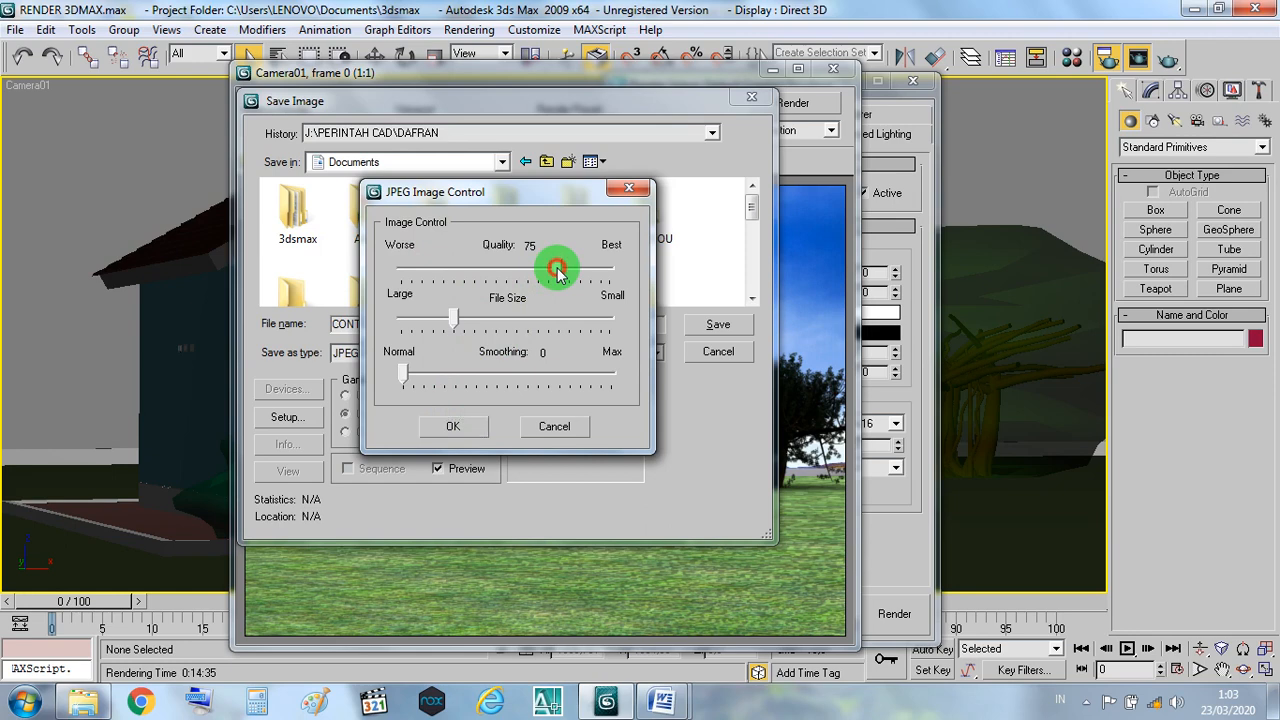
left_click_drag(559, 275, 624, 287)
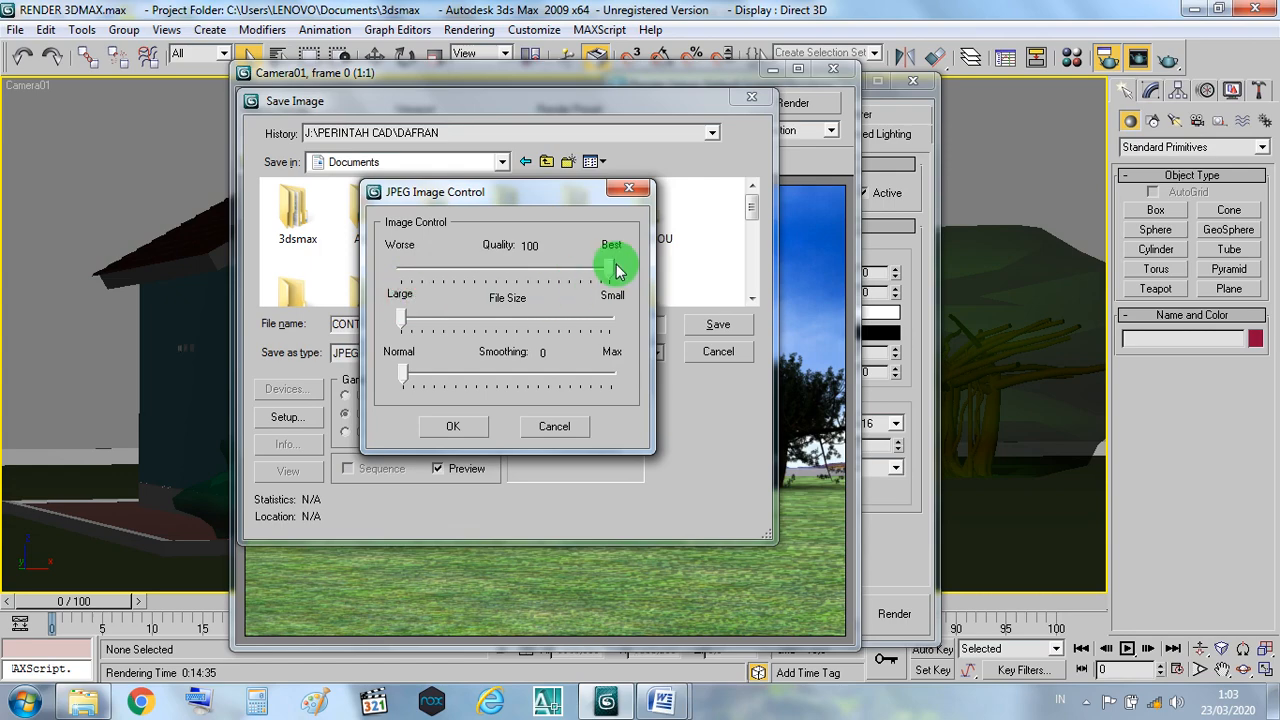
left_click(459, 428)
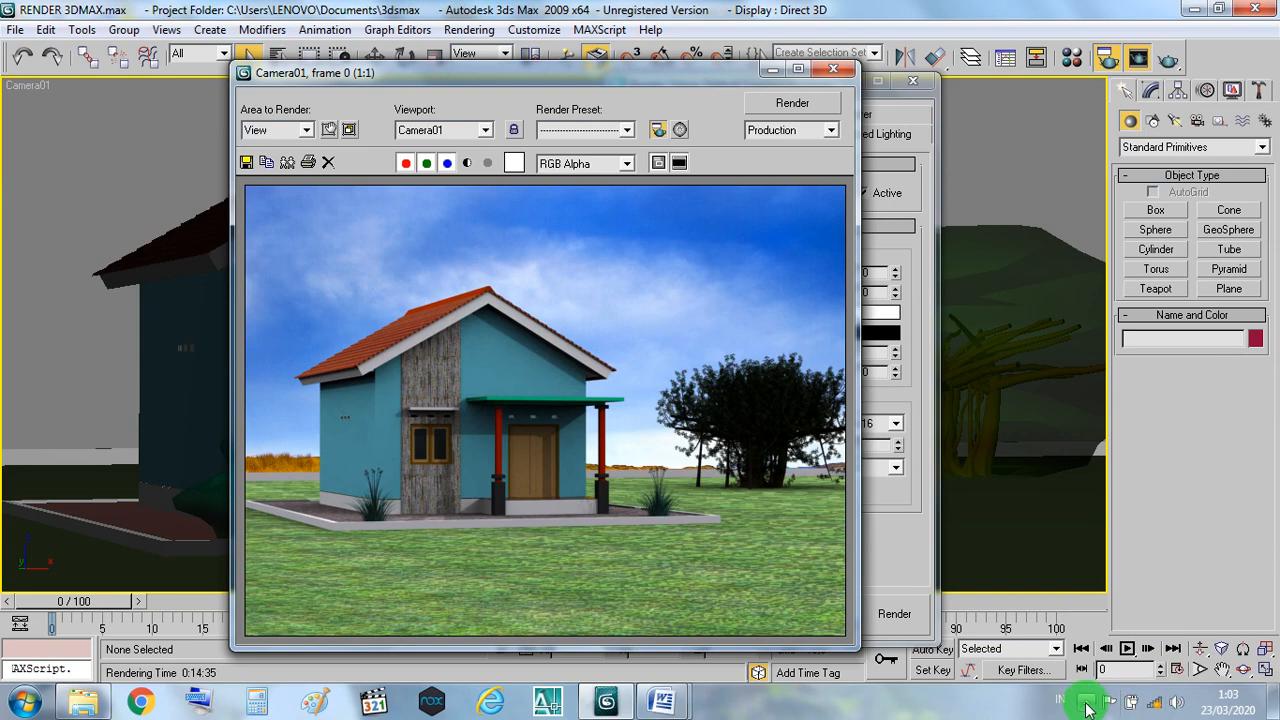
left_click(1087, 705)
right_click(1082, 576)
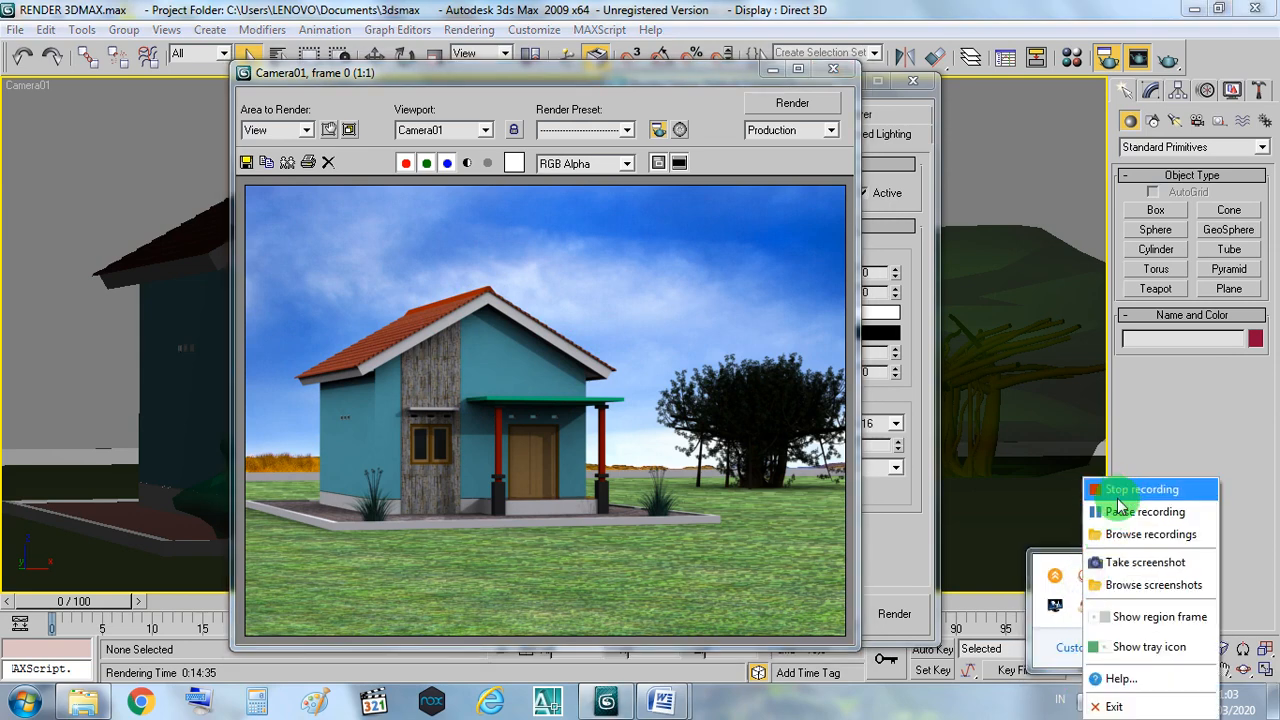
left_click(1115, 514)
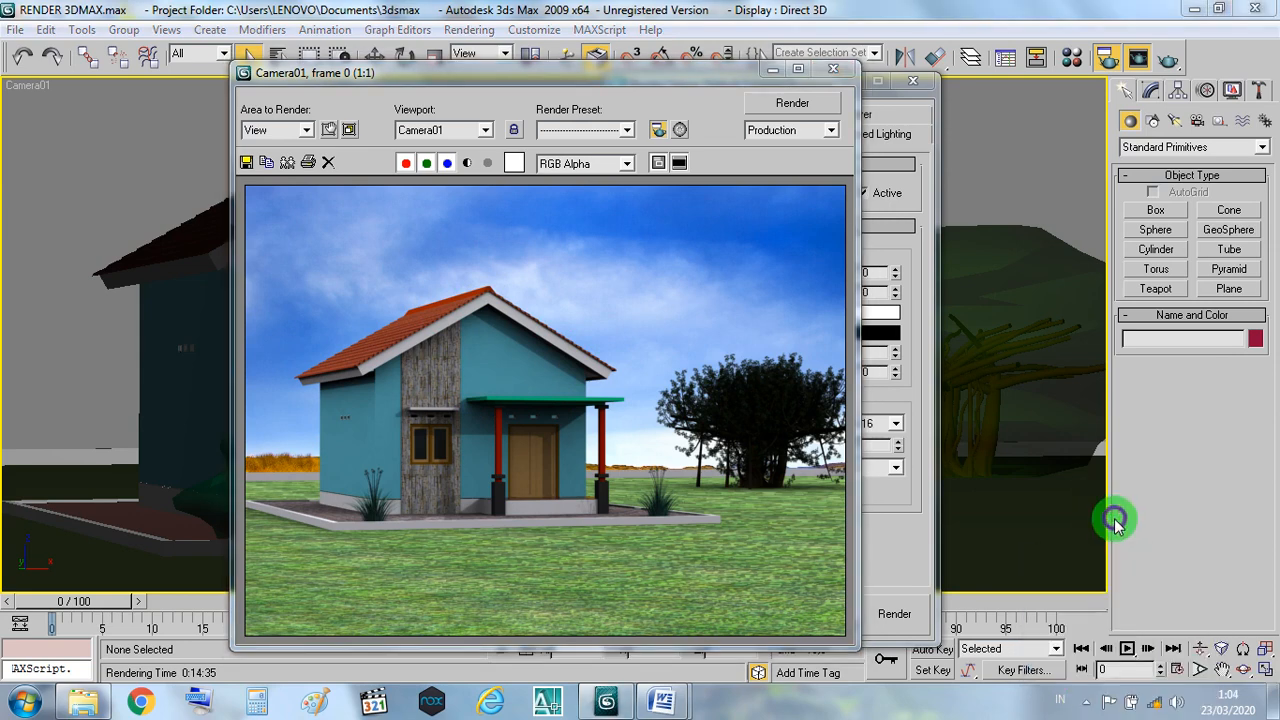
Switch to Windows Explorer, view the CONTOH image from the Documents library enlarged, and close the photo viewer.
mouse_move(83, 700)
left_click(130, 620)
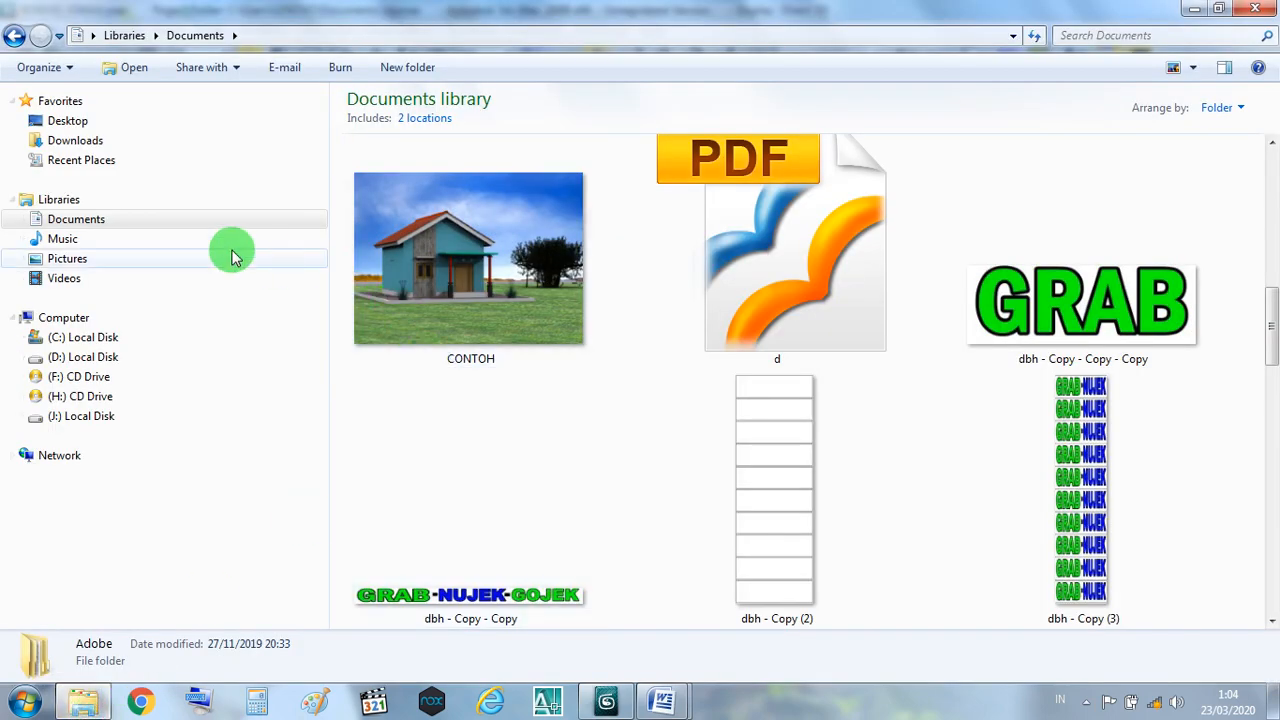
left_click(195, 223)
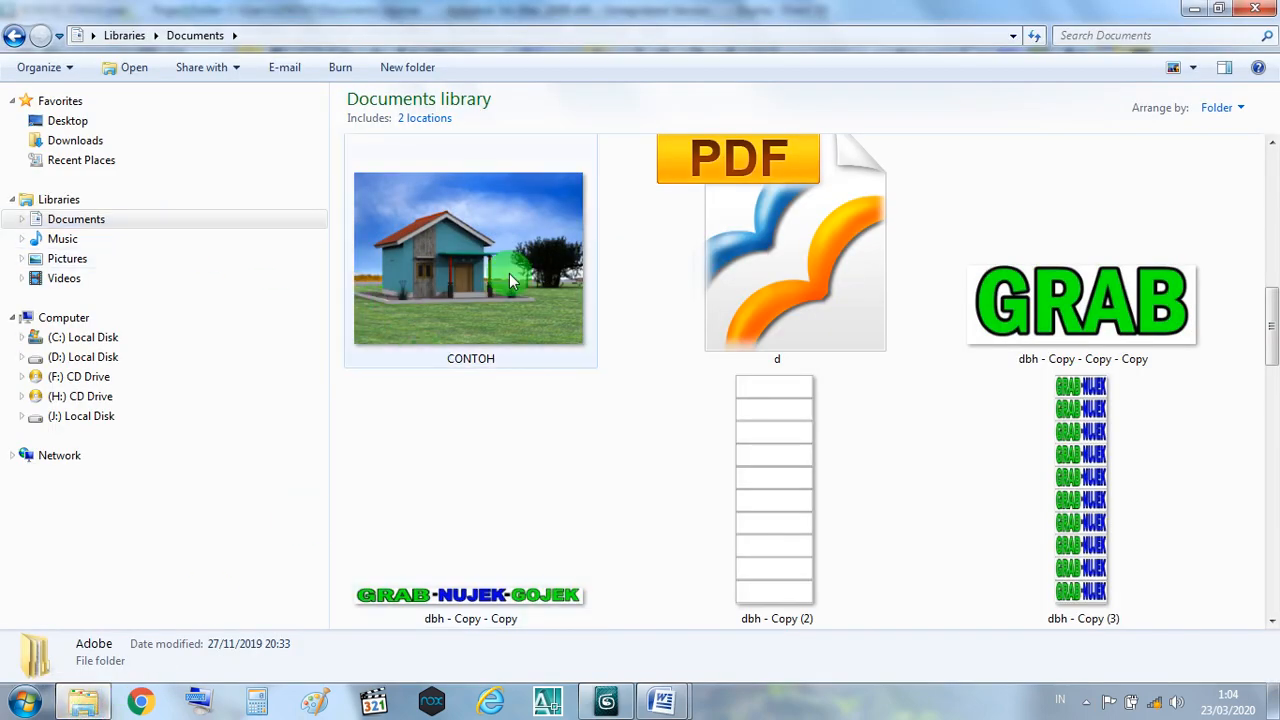
left_click(457, 251)
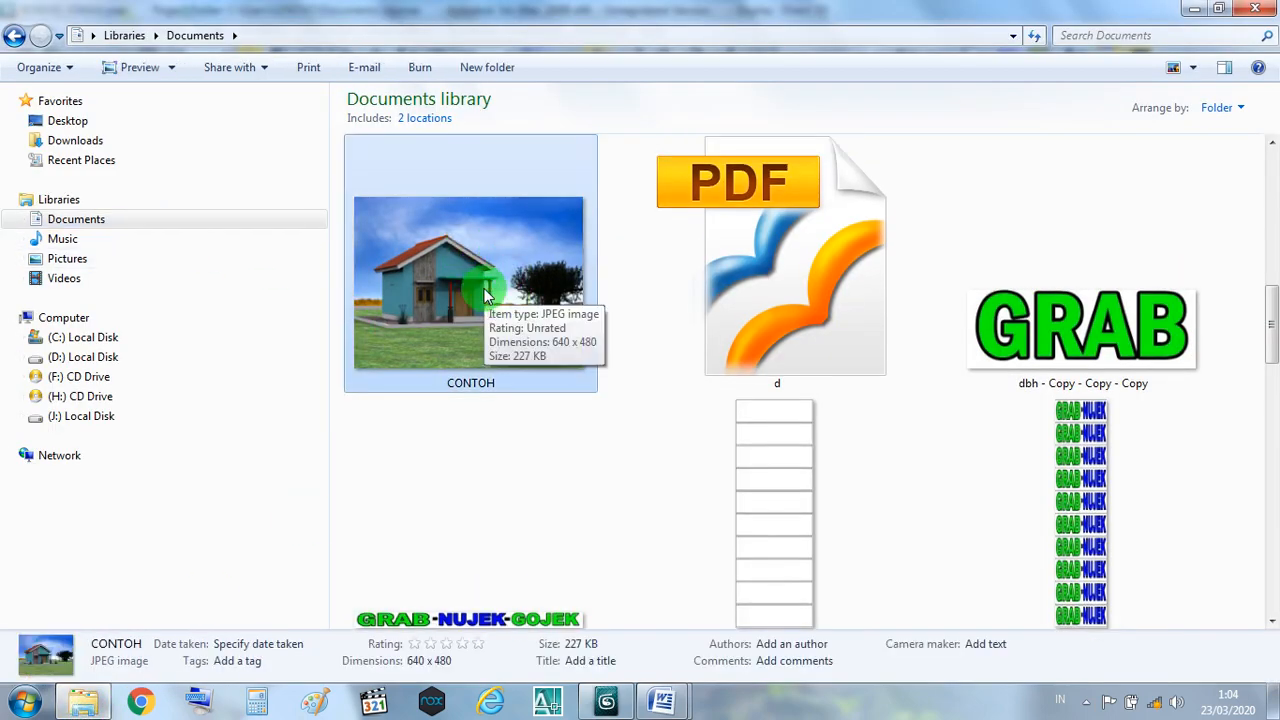
double_click(484, 288)
scroll(643, 354, "up", 2)
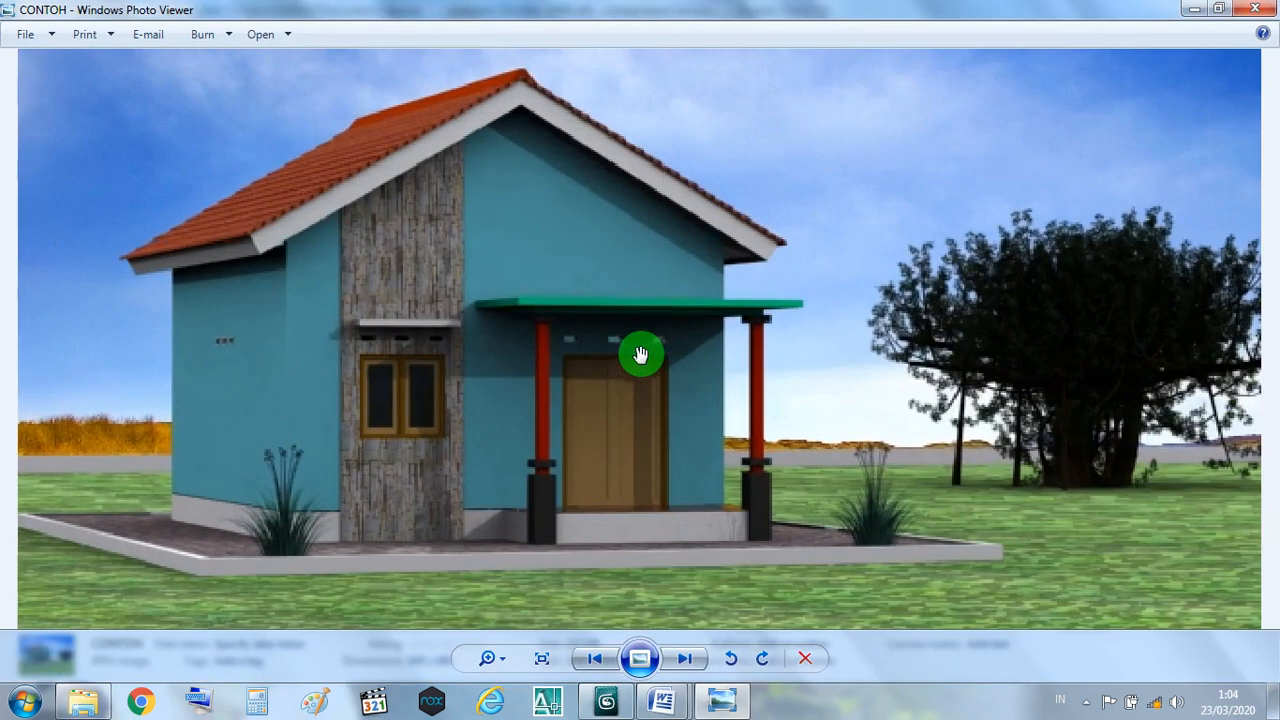
scroll(646, 354, "down", 3)
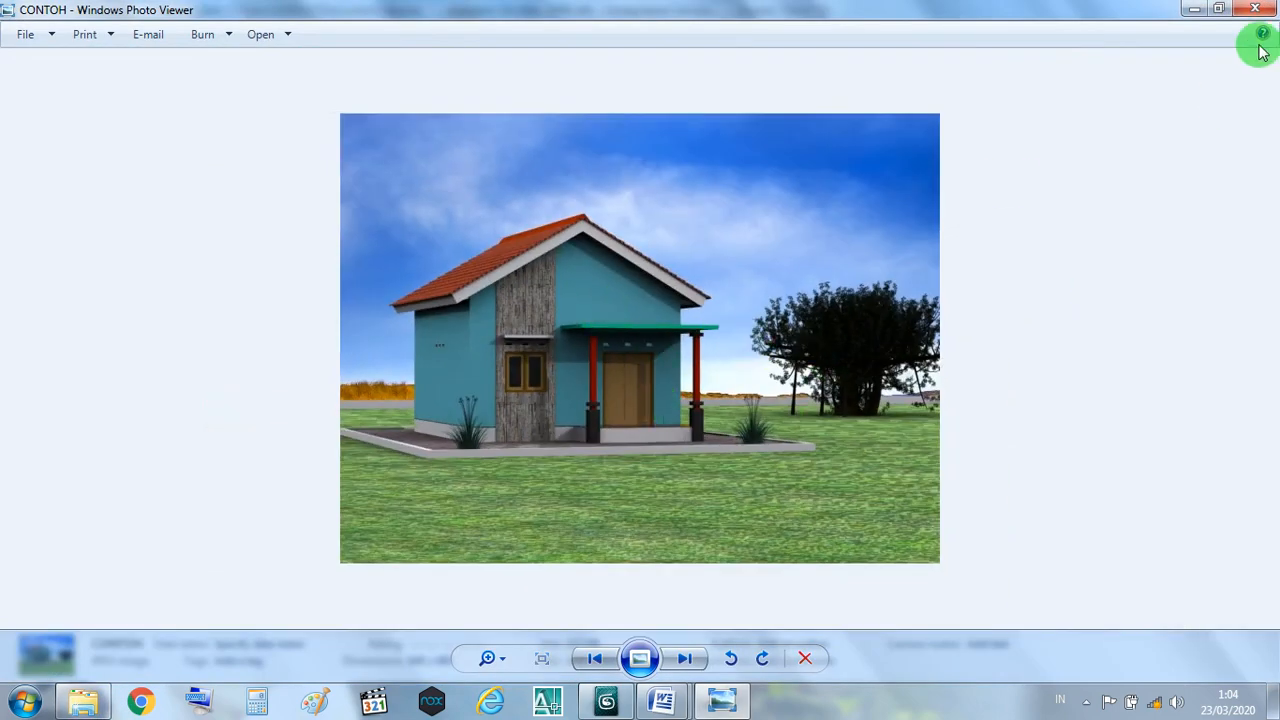
left_click(1255, 9)
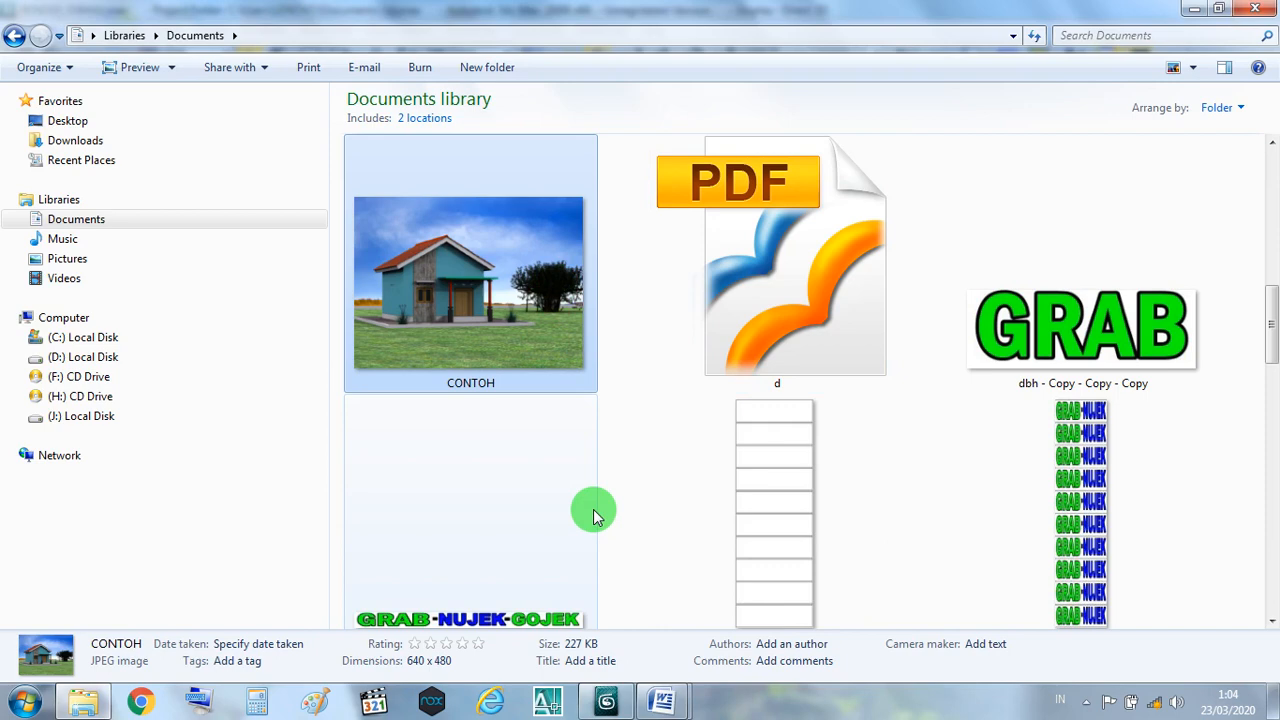
Return to 3ds Max and close the rendered image window and the Render Setup dialog.
left_click(606, 701)
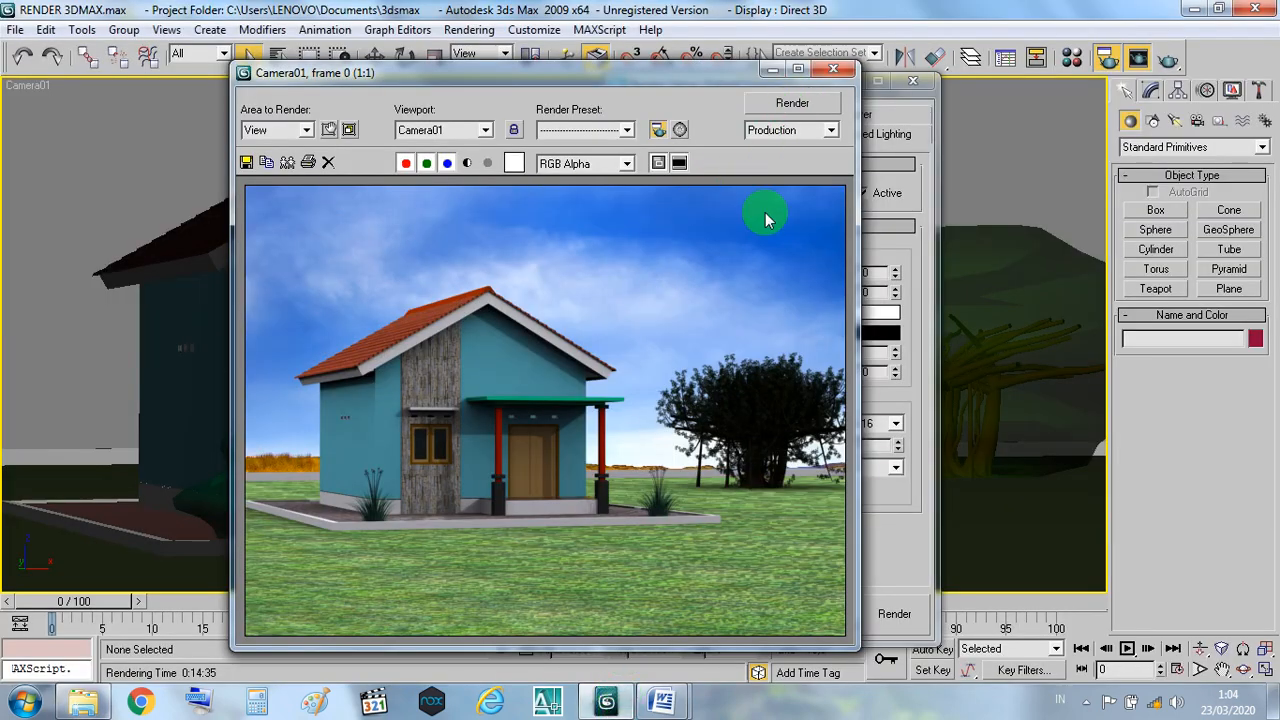
left_click(834, 72)
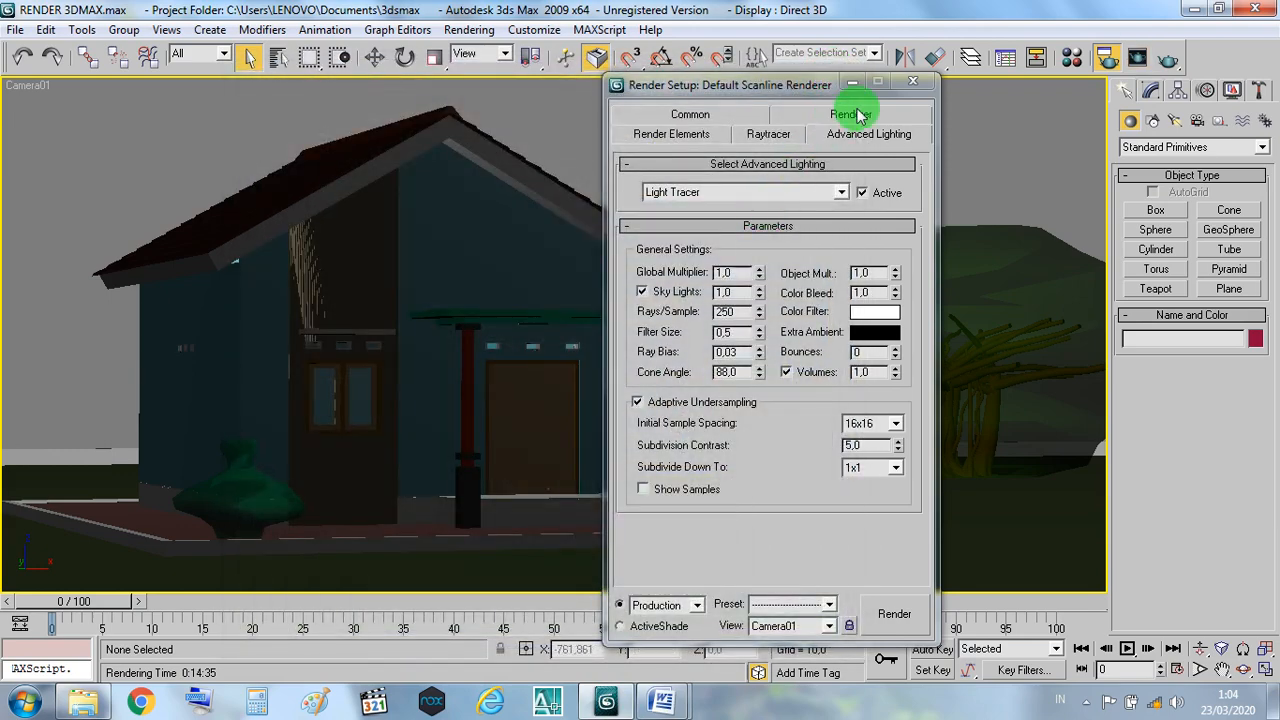
left_click(912, 83)
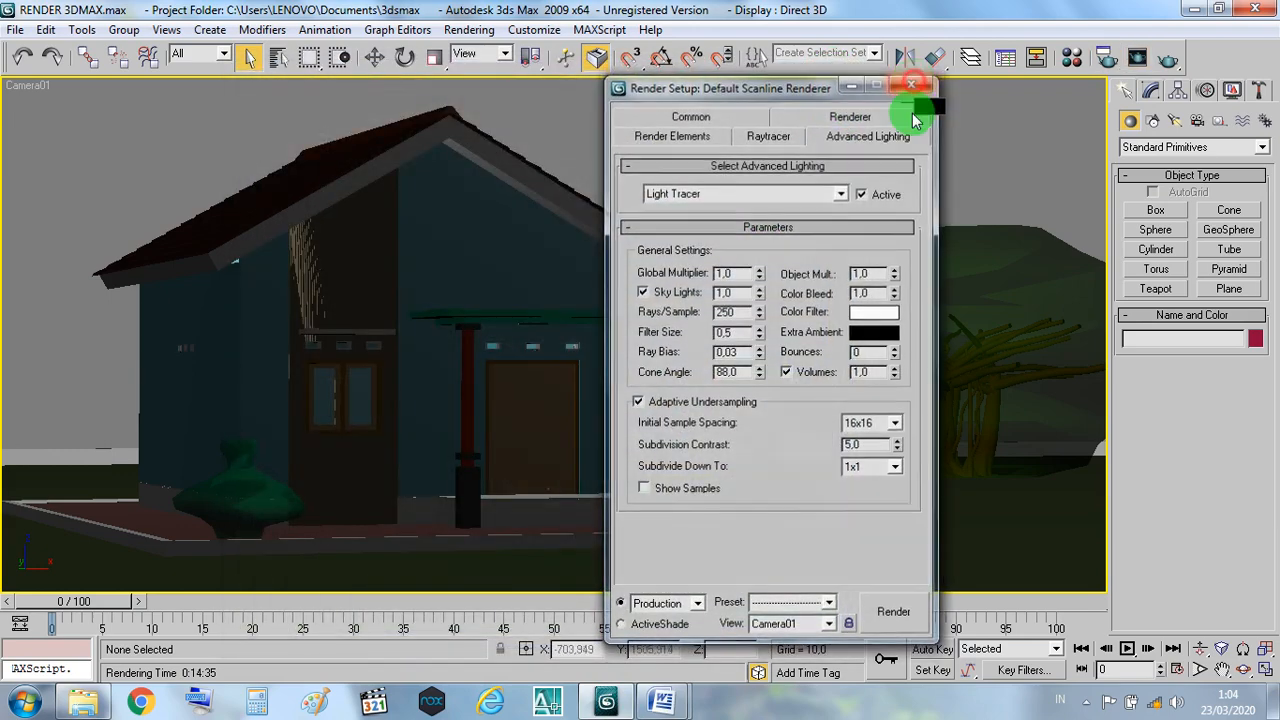
Open the Light Tracer settings, examine the advanced lighting parameters, and close the Render Setup dialog.
left_click(474, 34)
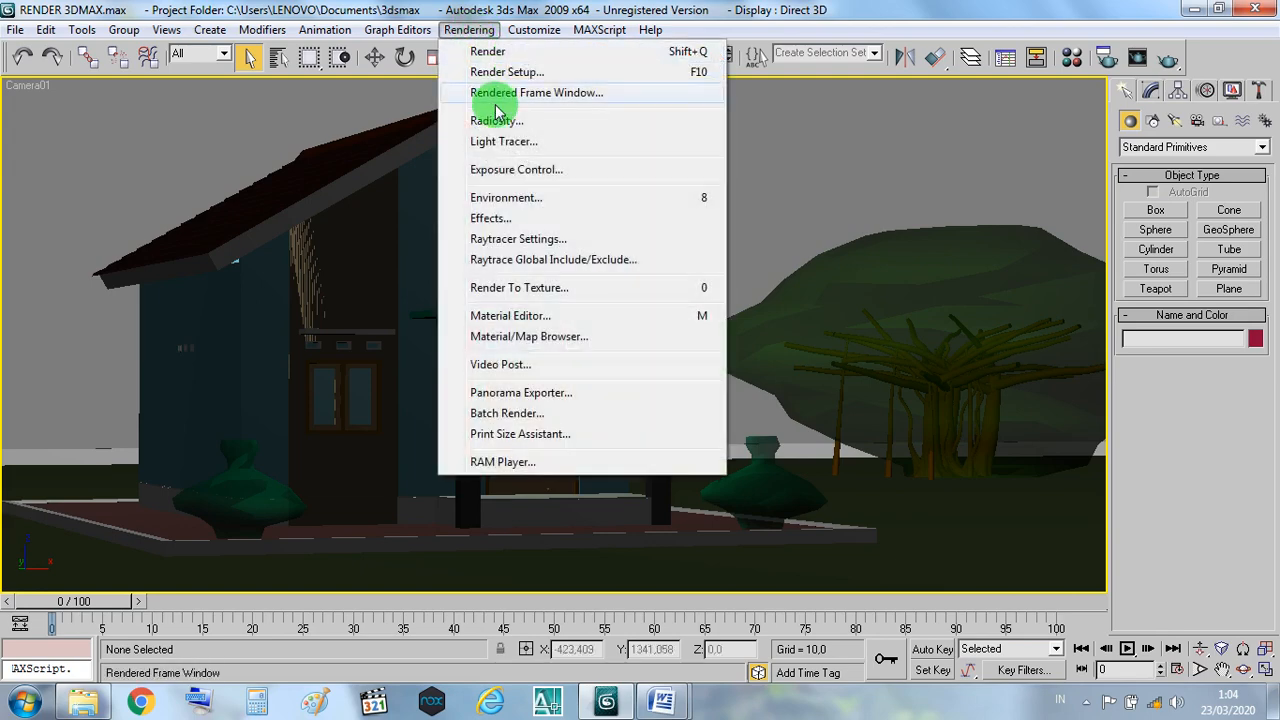
left_click(507, 142)
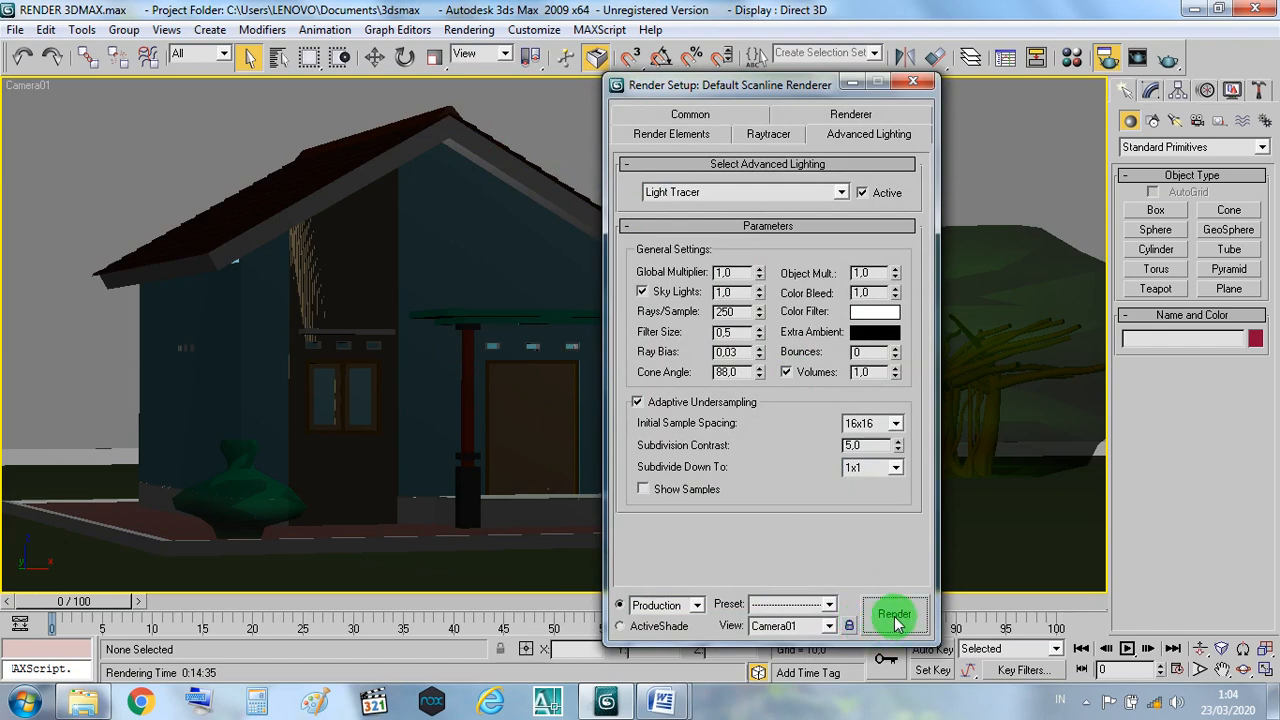
left_click(912, 82)
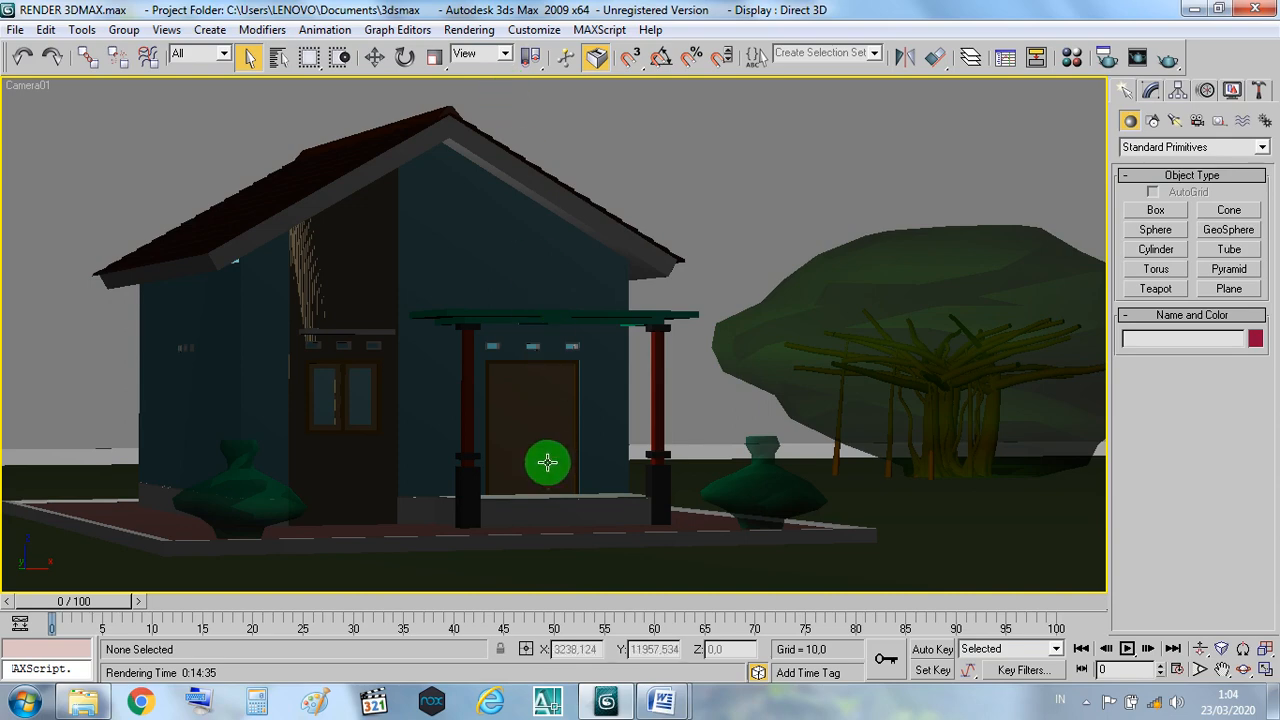
Switch to Document1 in Microsoft Word, view the RENDER LIGHT TRACER title, and minimize the document to return to 3ds Max.
mouse_move(674, 705)
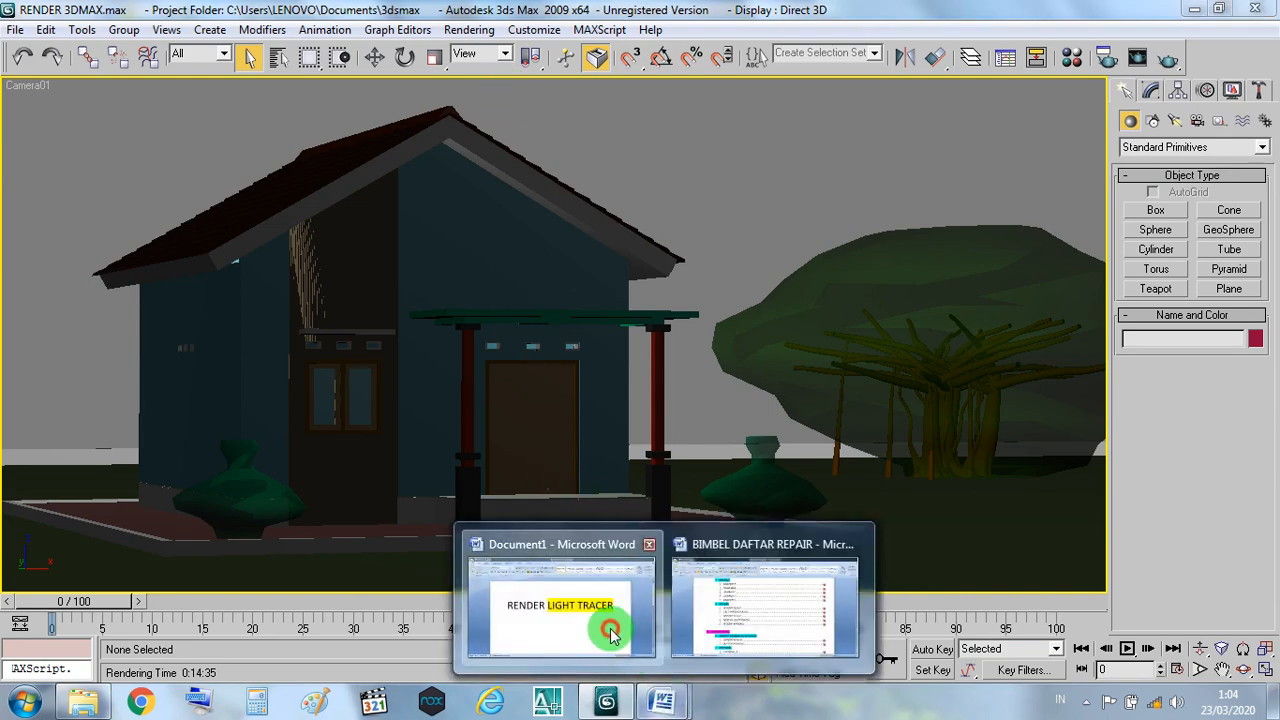
left_click(606, 543)
left_click(797, 306)
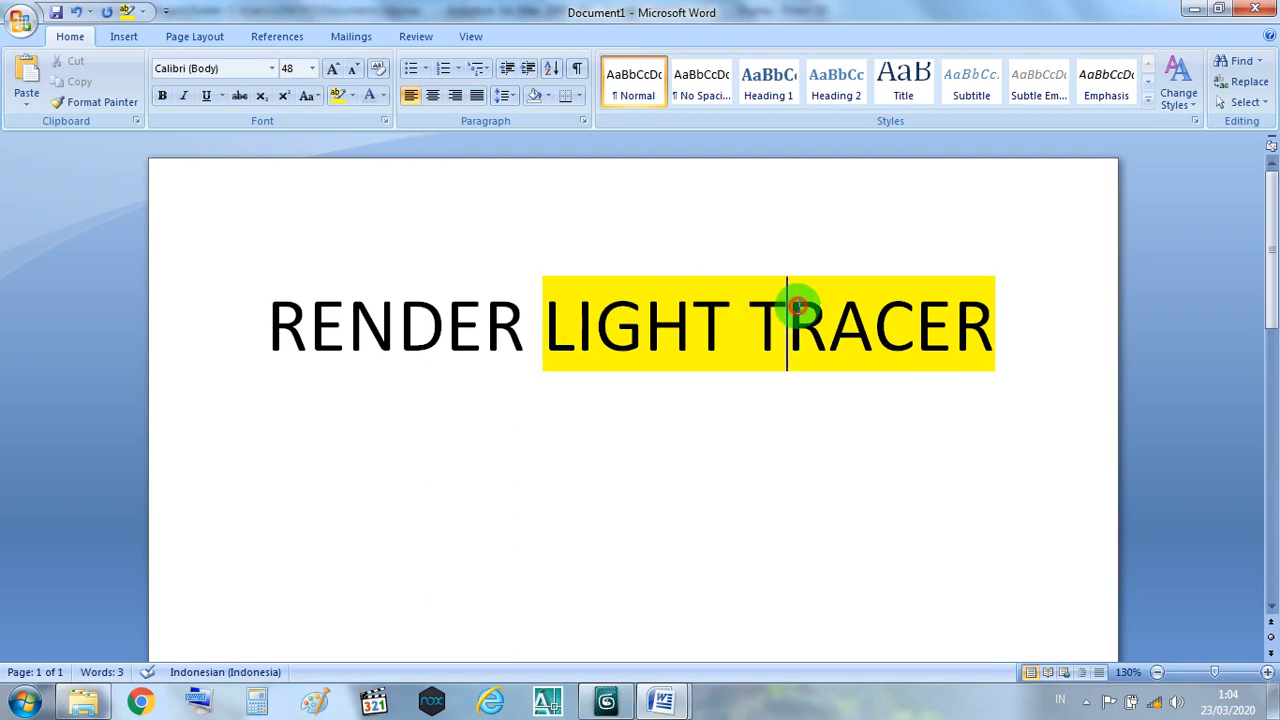
left_click(1191, 12)
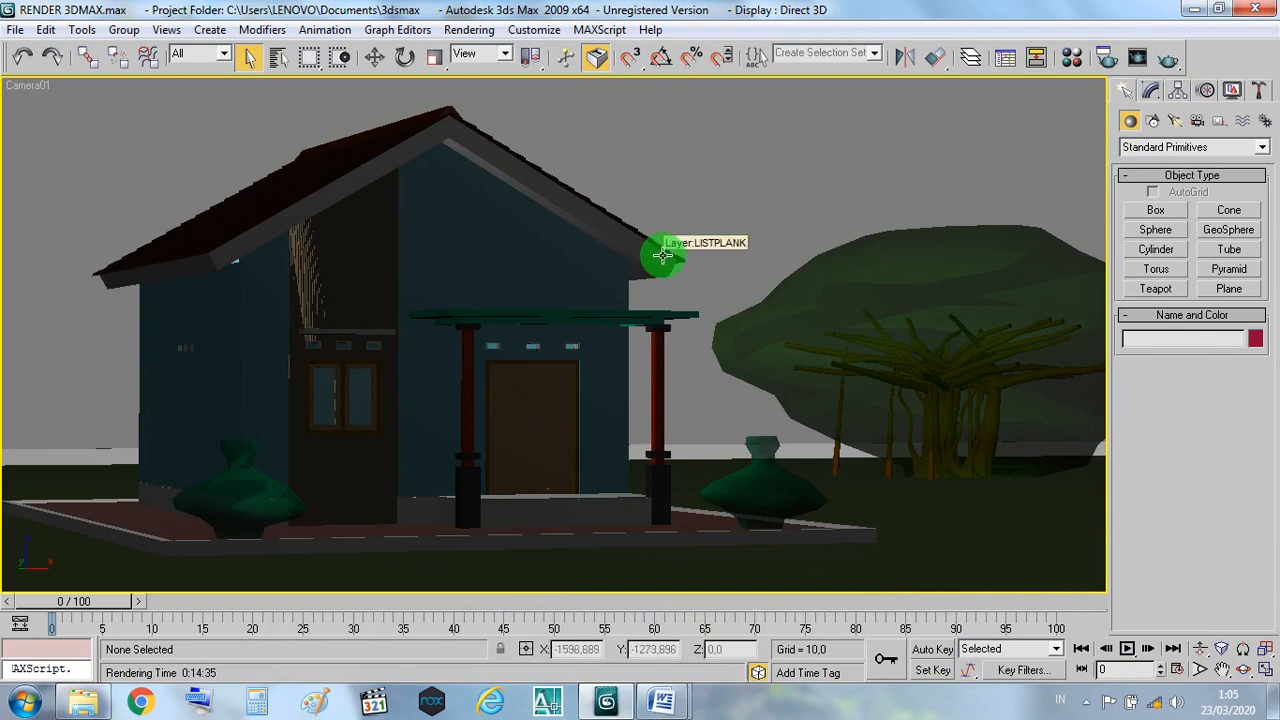
Open Render Setup, examine the output width and height in the common parameters, and close the dialog.
left_click(469, 30)
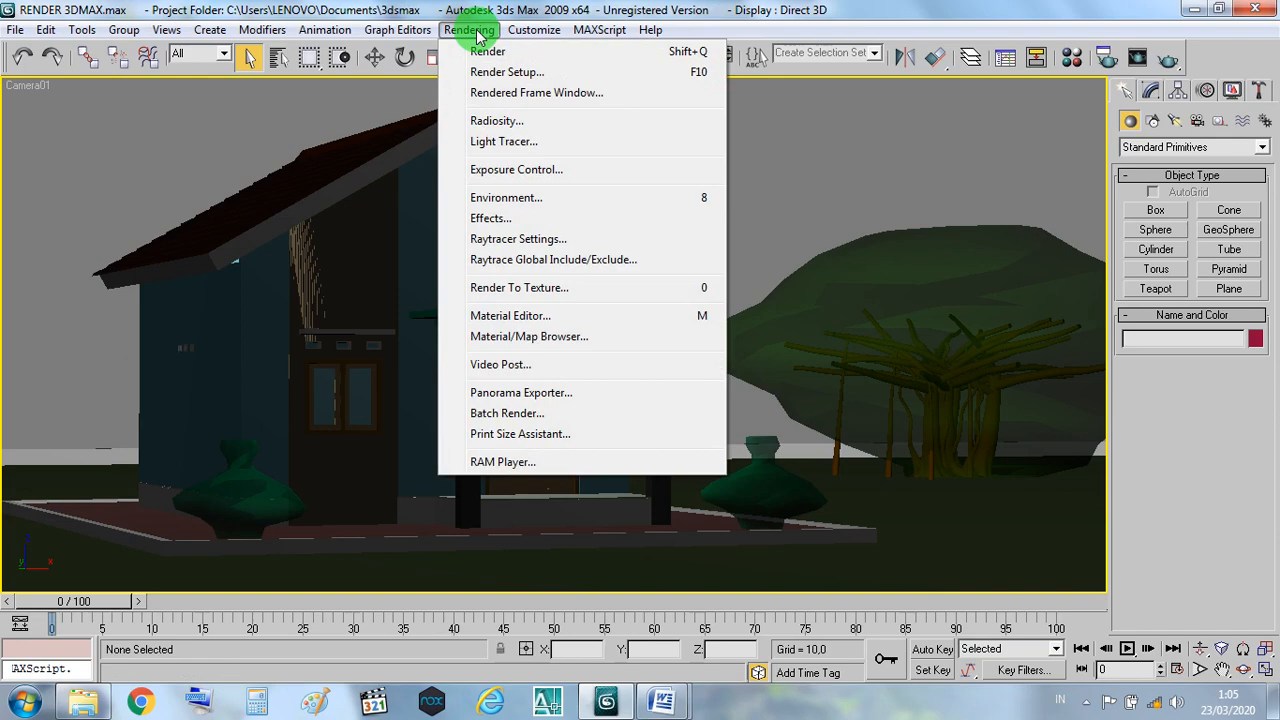
left_click(477, 33)
left_click(471, 31)
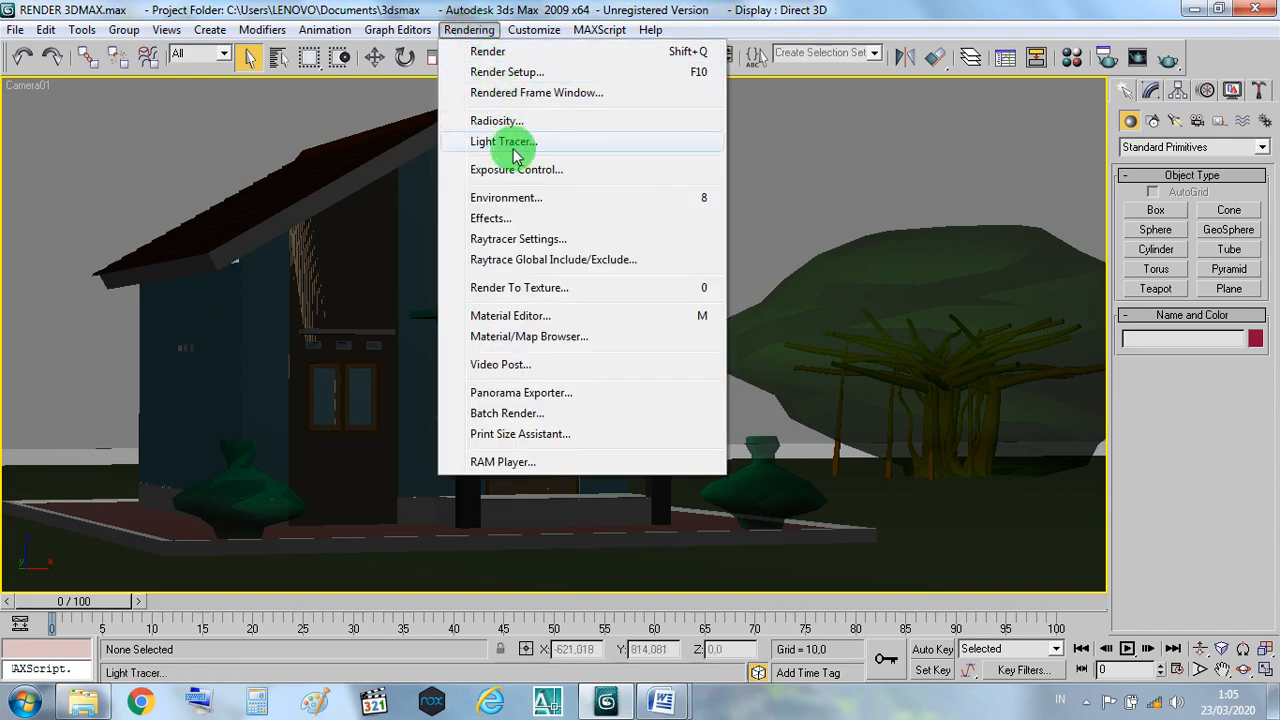
left_click(510, 80)
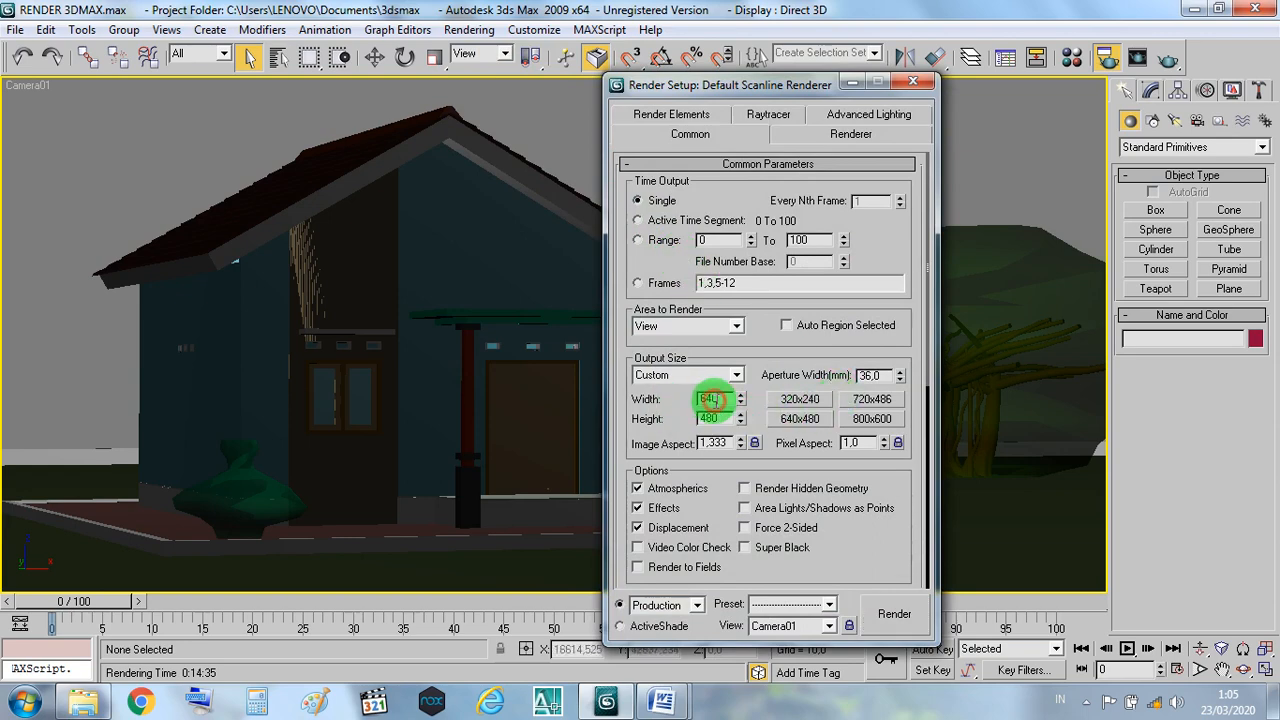
left_click(715, 420)
left_click(715, 420)
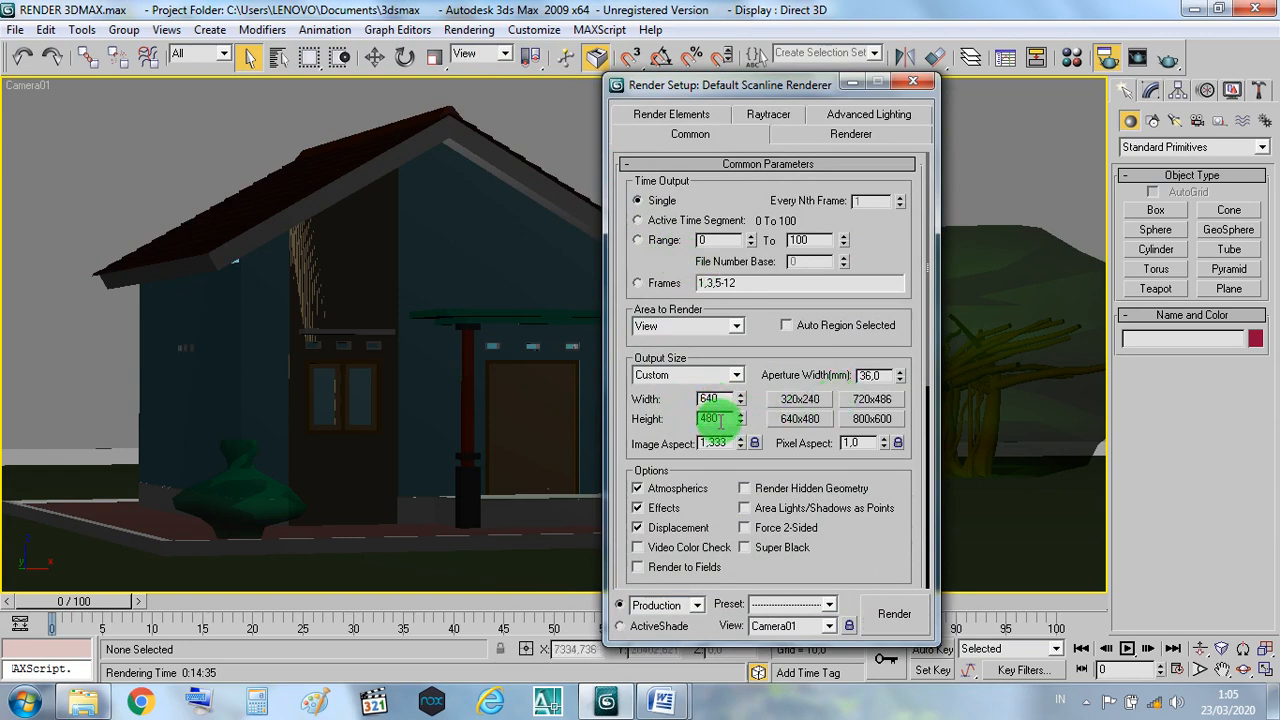
double_click(720, 419)
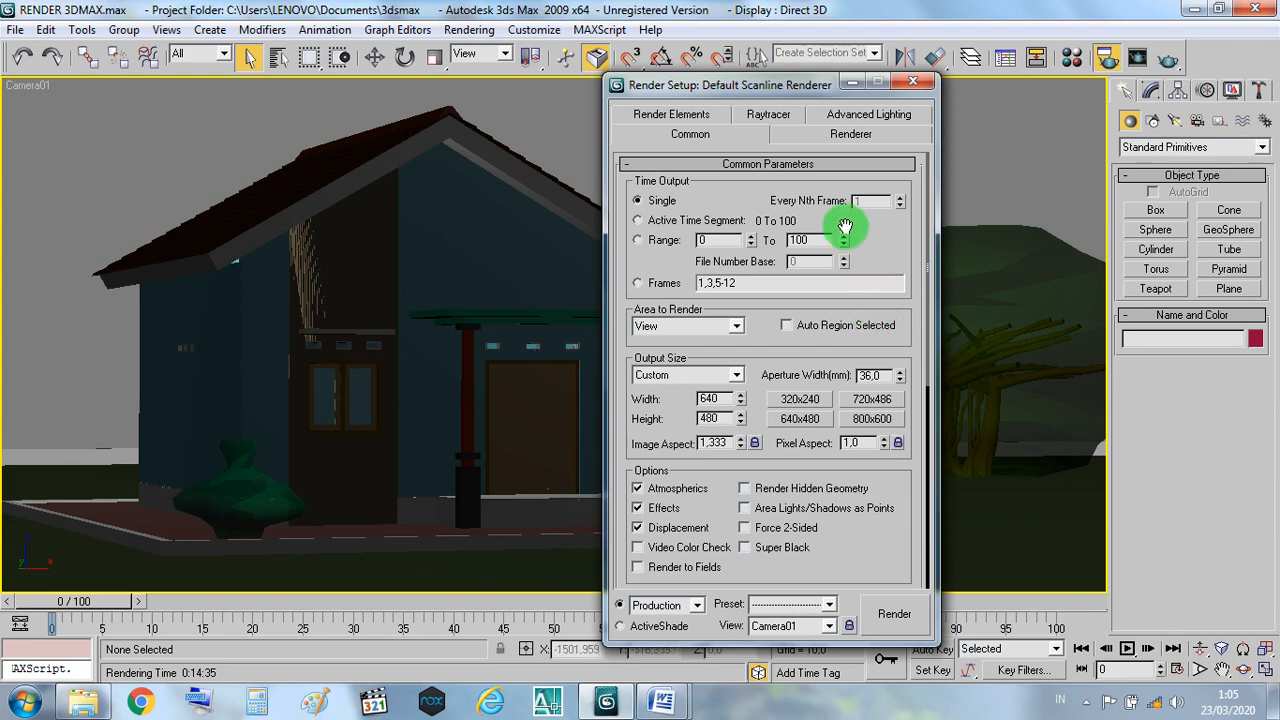
left_click(914, 88)
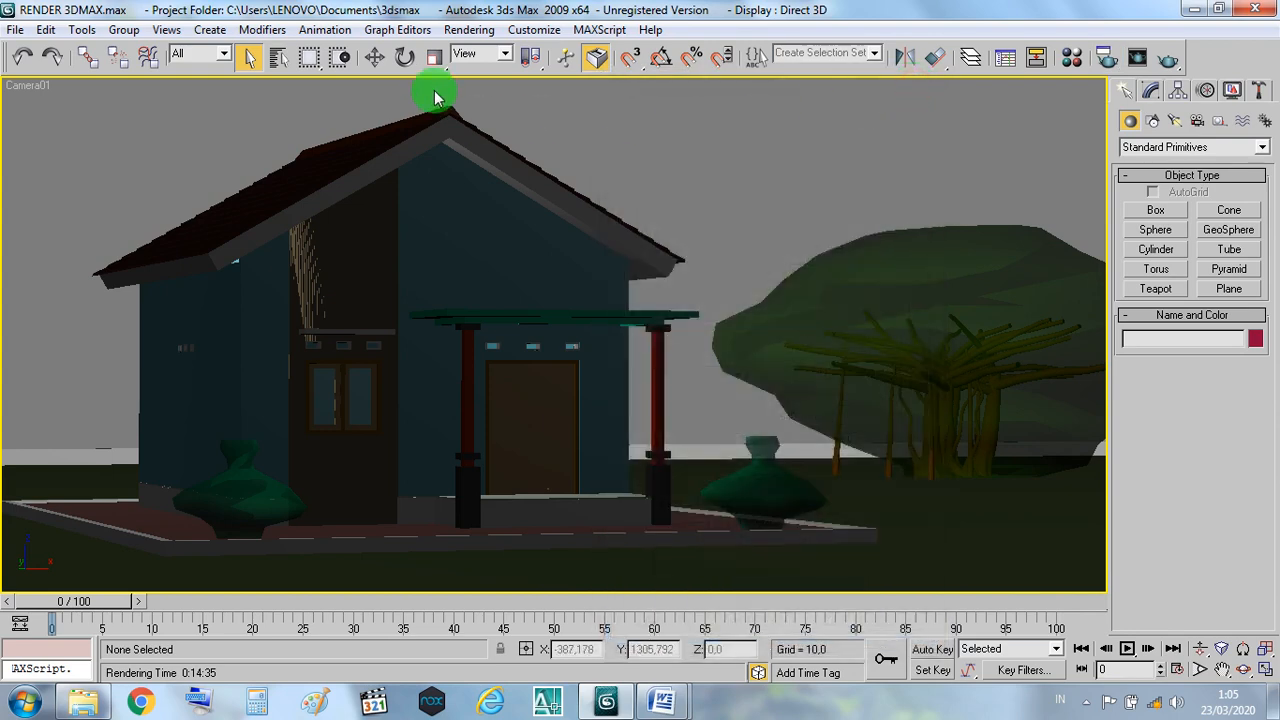
Reopen the Light Tracer settings to review the general and adaptive undersampling parameters, and close the dialog.
left_click(468, 30)
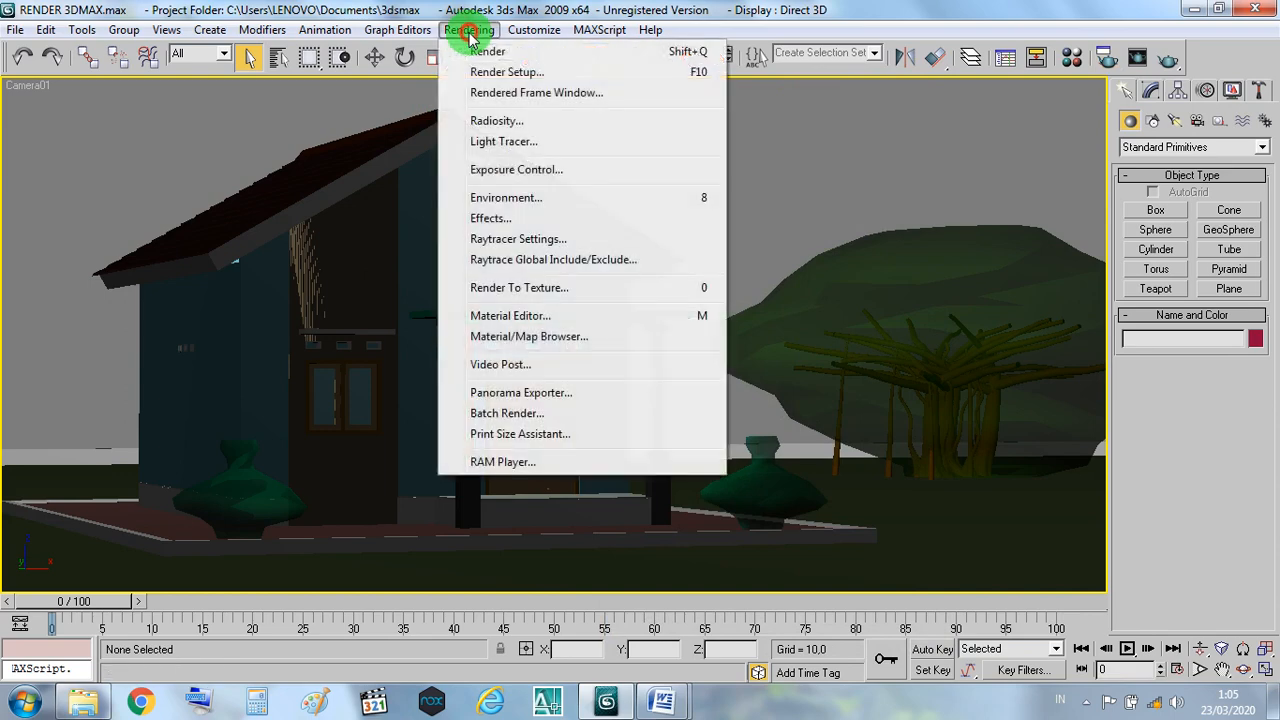
left_click(529, 146)
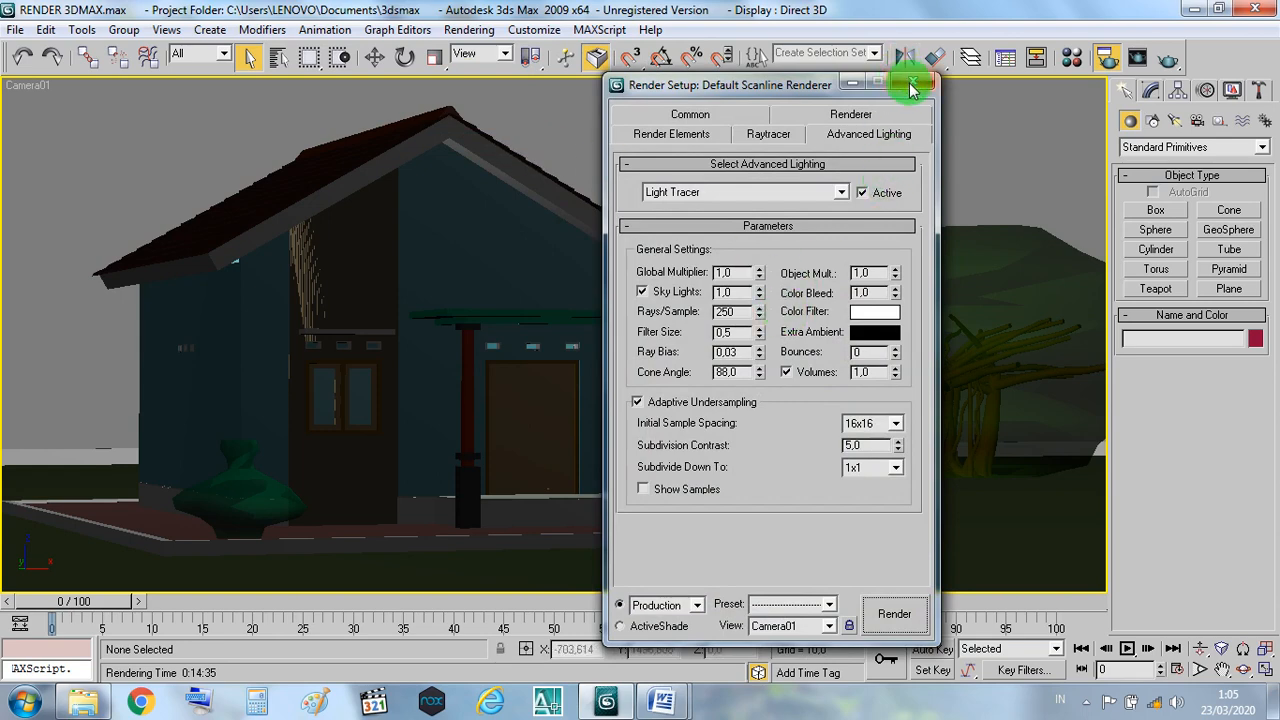
left_click(893, 625)
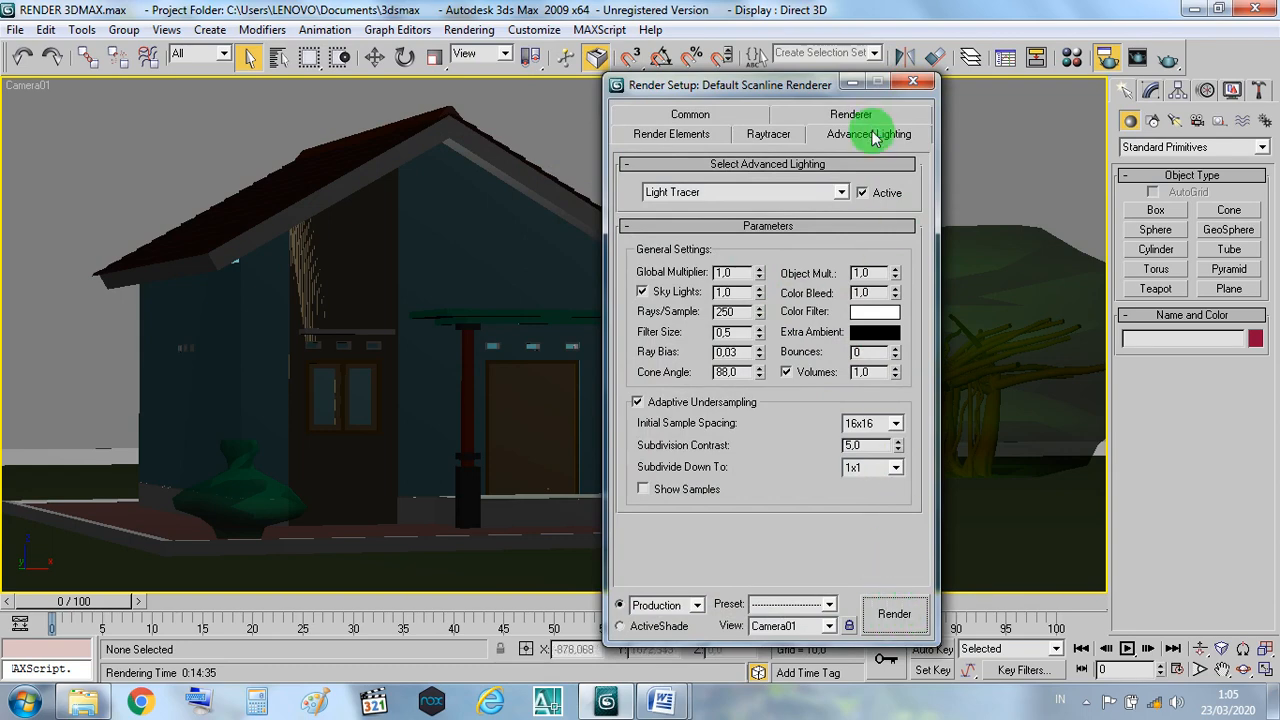
left_click(912, 87)
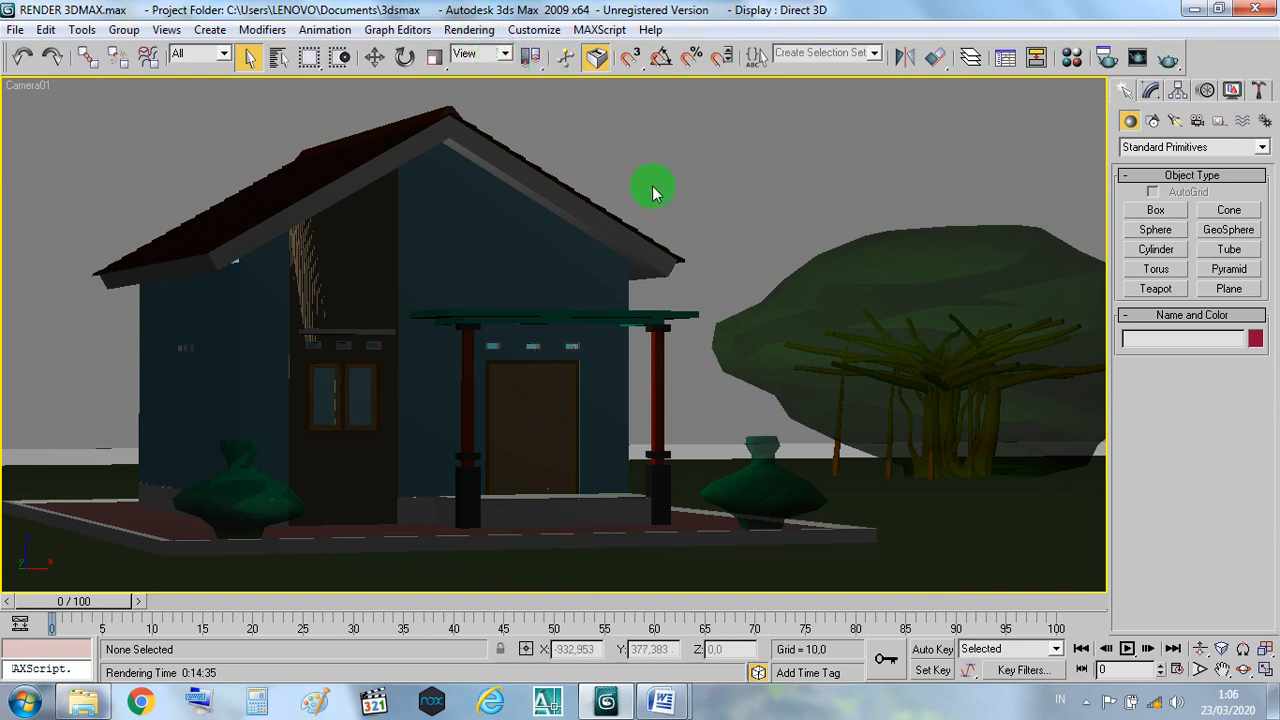
Open Render Setup, compare its common output settings with the Advanced Lighting parameters, and close the dialog.
left_click(469, 34)
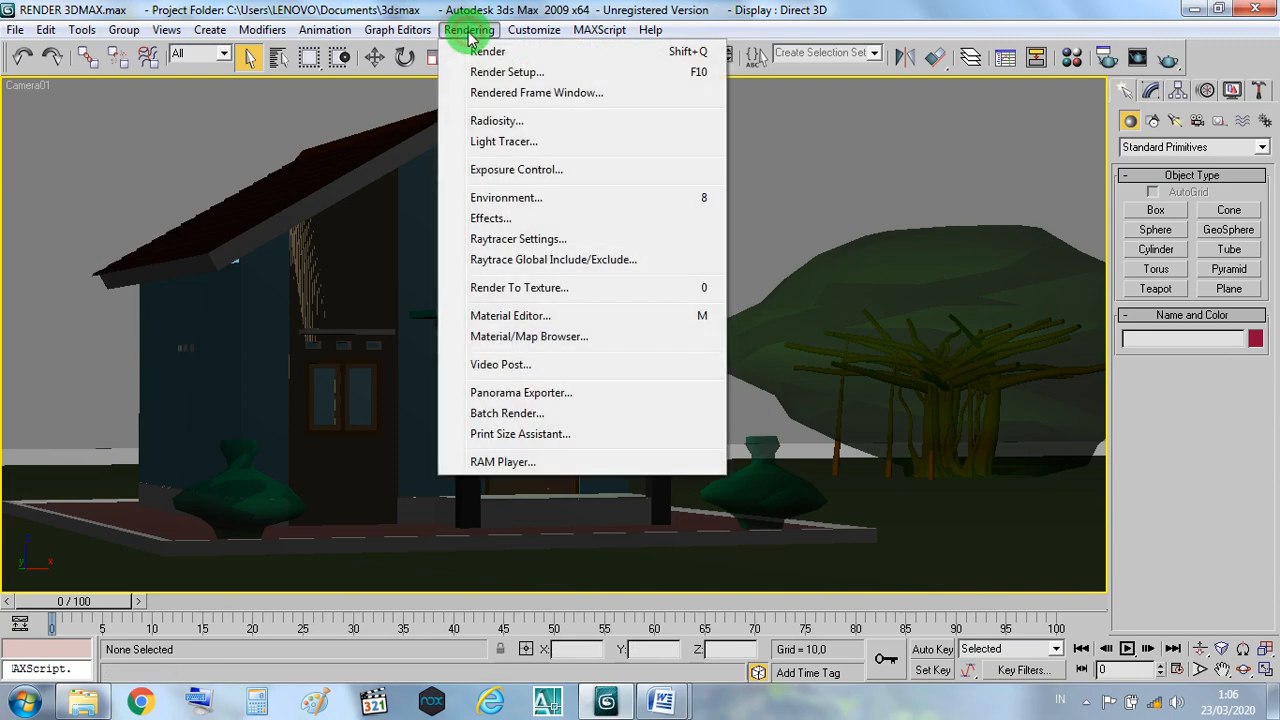
left_click(469, 33)
left_click(469, 33)
left_click(469, 33)
left_click(469, 33)
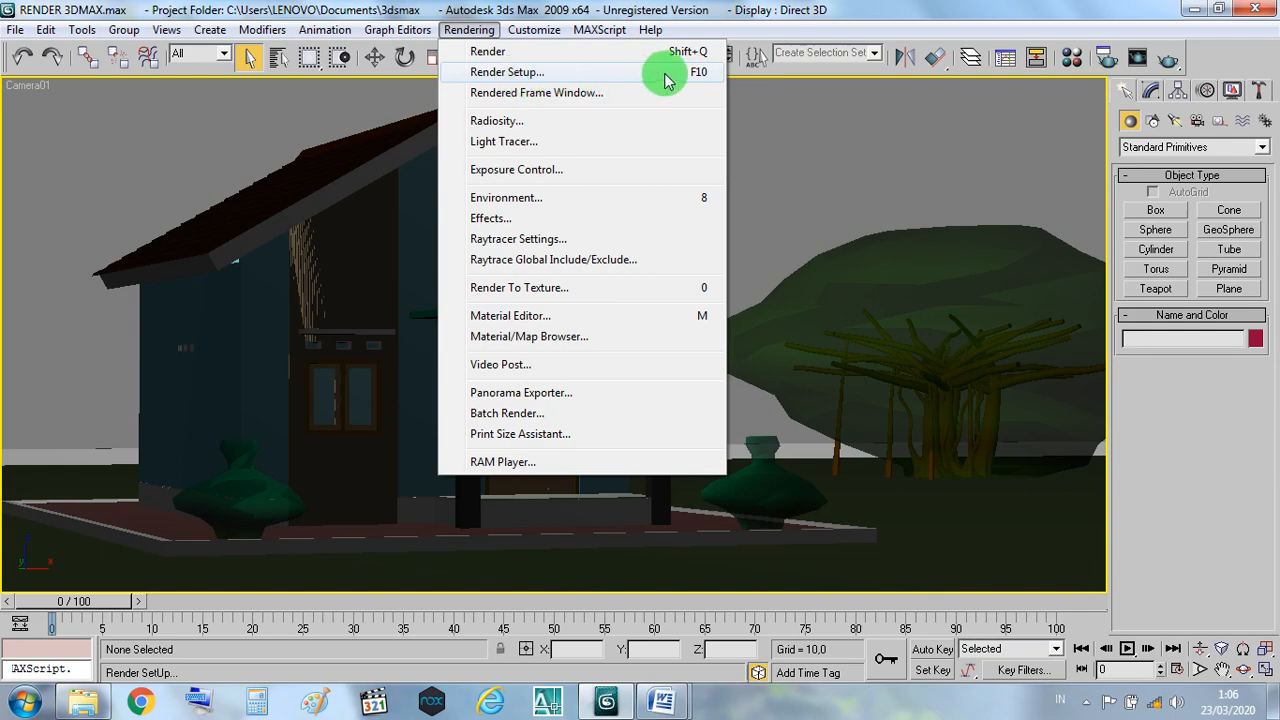
left_click(528, 74)
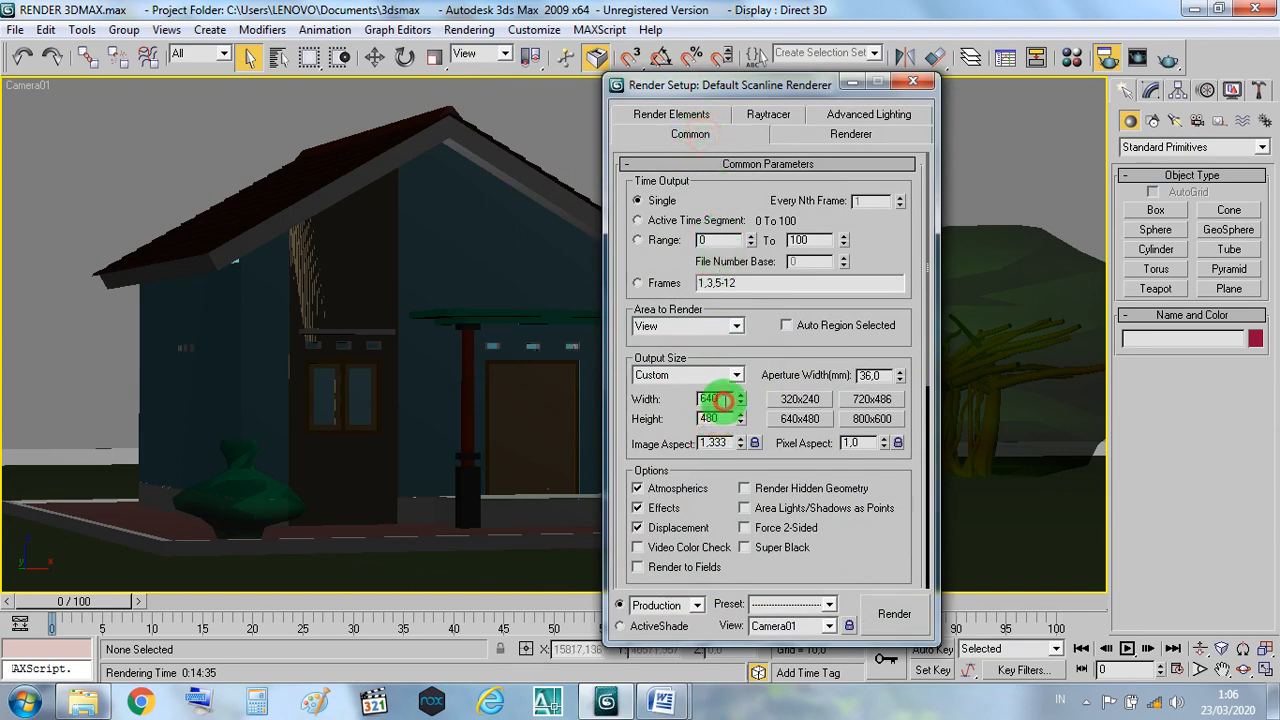
left_click(868, 115)
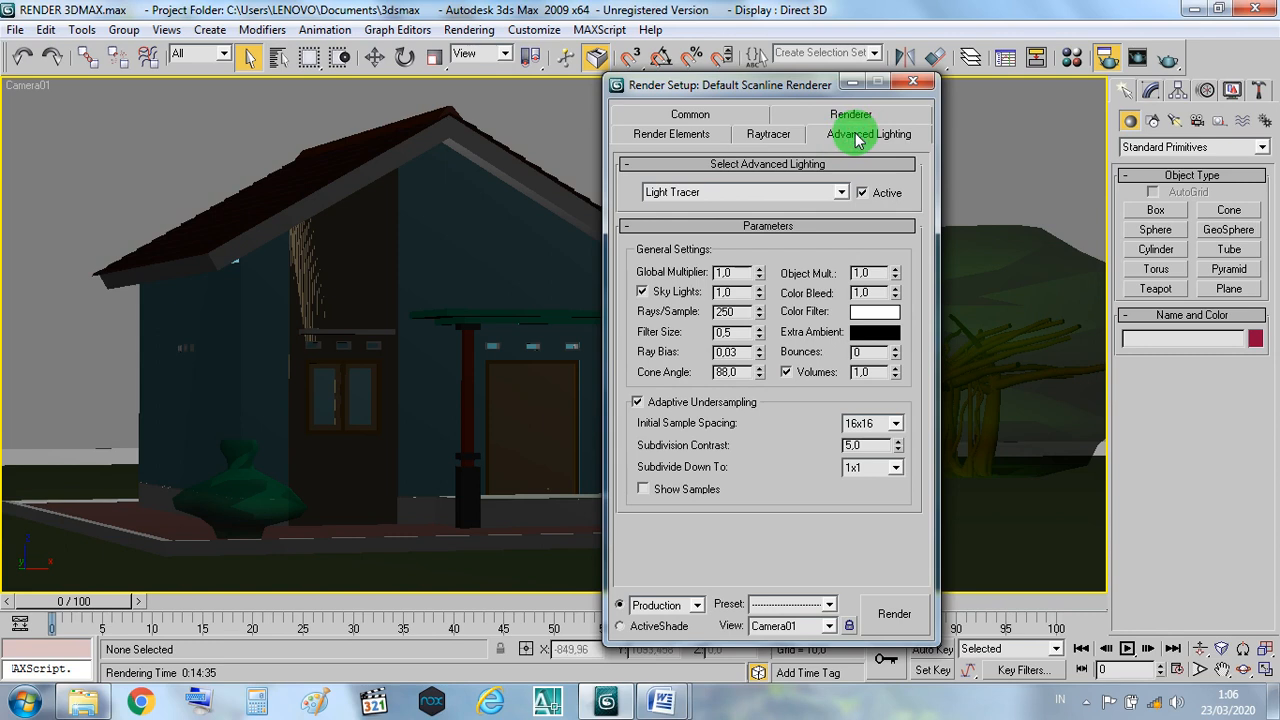
left_click(690, 115)
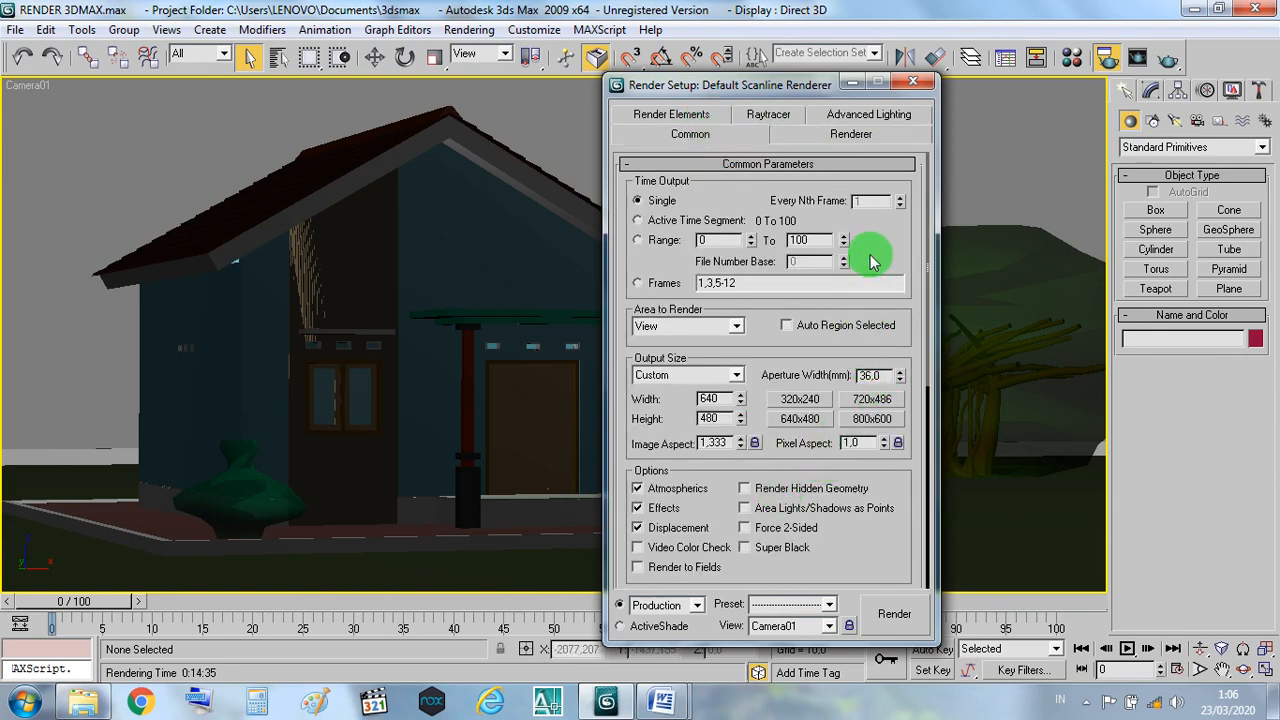
left_click(877, 121)
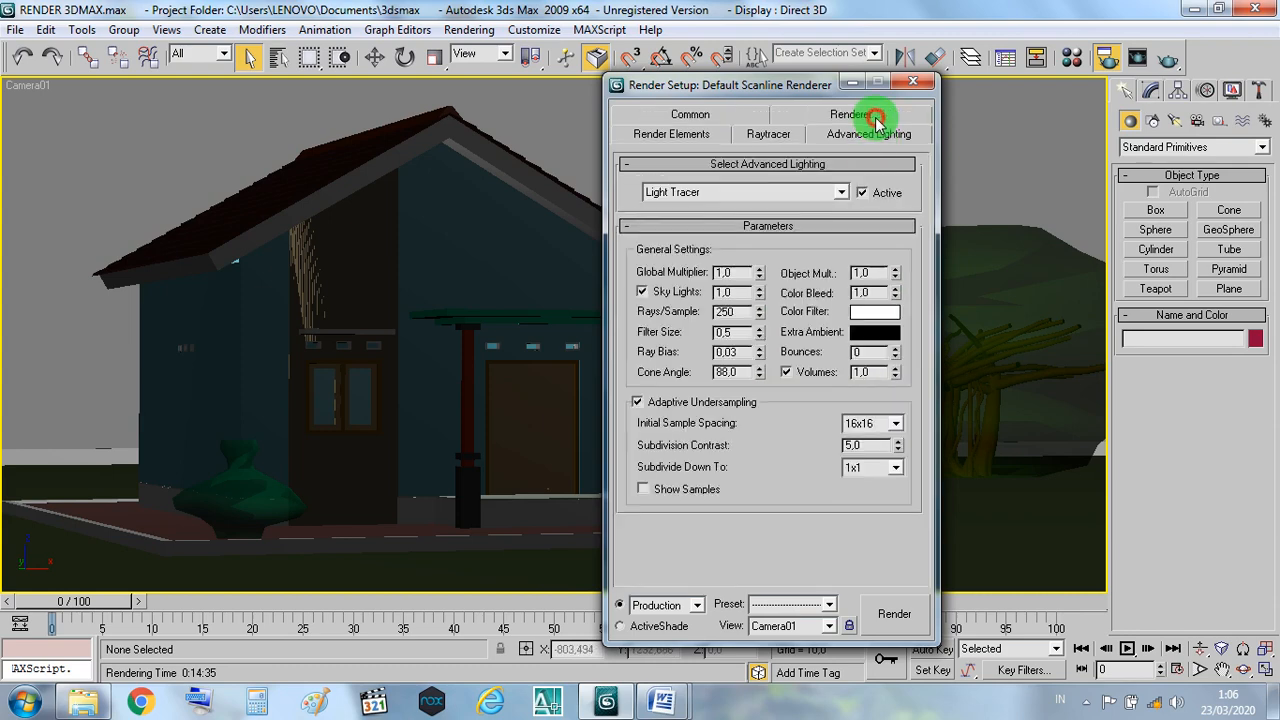
left_click(877, 143)
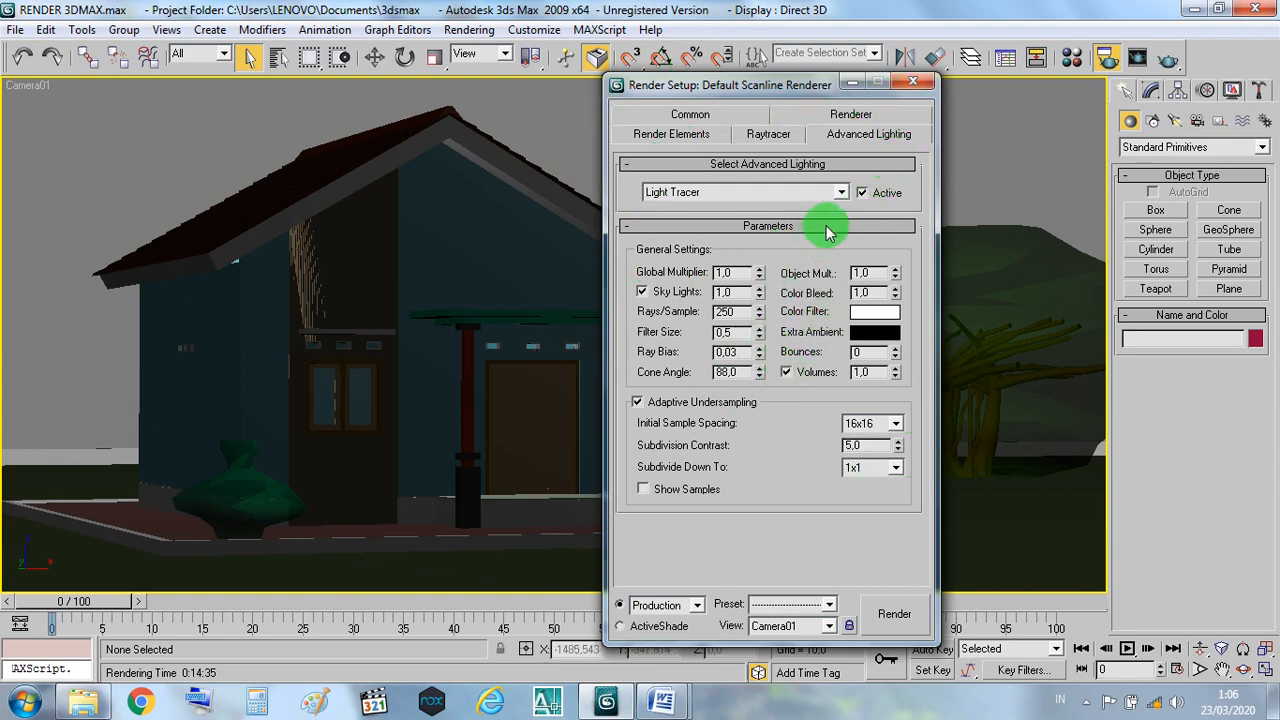
left_click(912, 88)
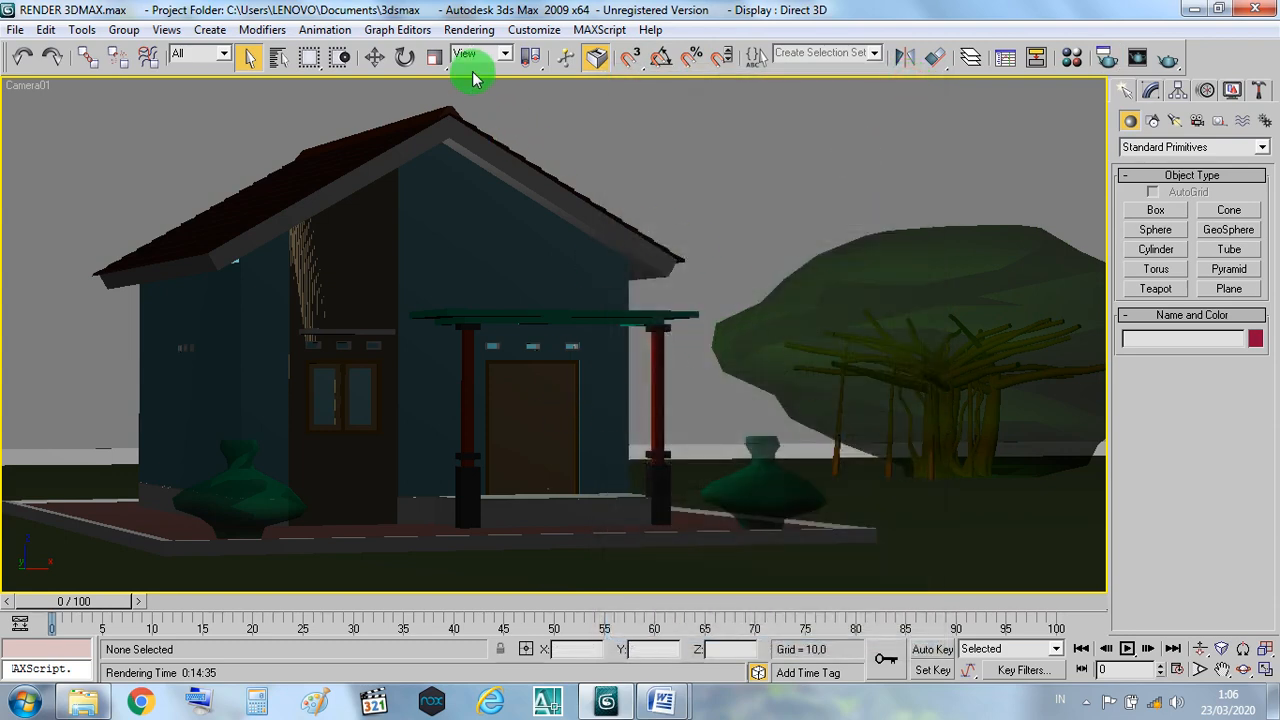
Open the Light Tracer settings, compare them with the common render parameters in the same dialog, and close it.
left_click(470, 30)
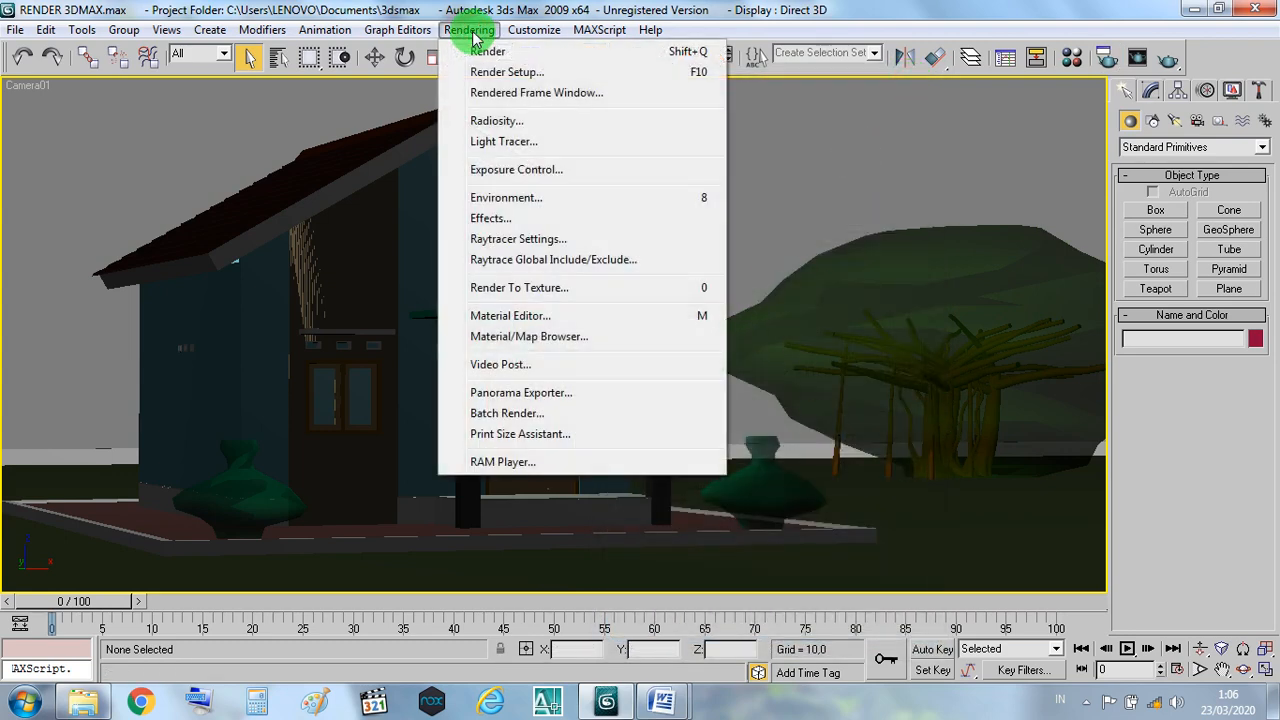
left_click(470, 30)
left_click(470, 30)
left_click(470, 30)
left_click(470, 30)
left_click(516, 143)
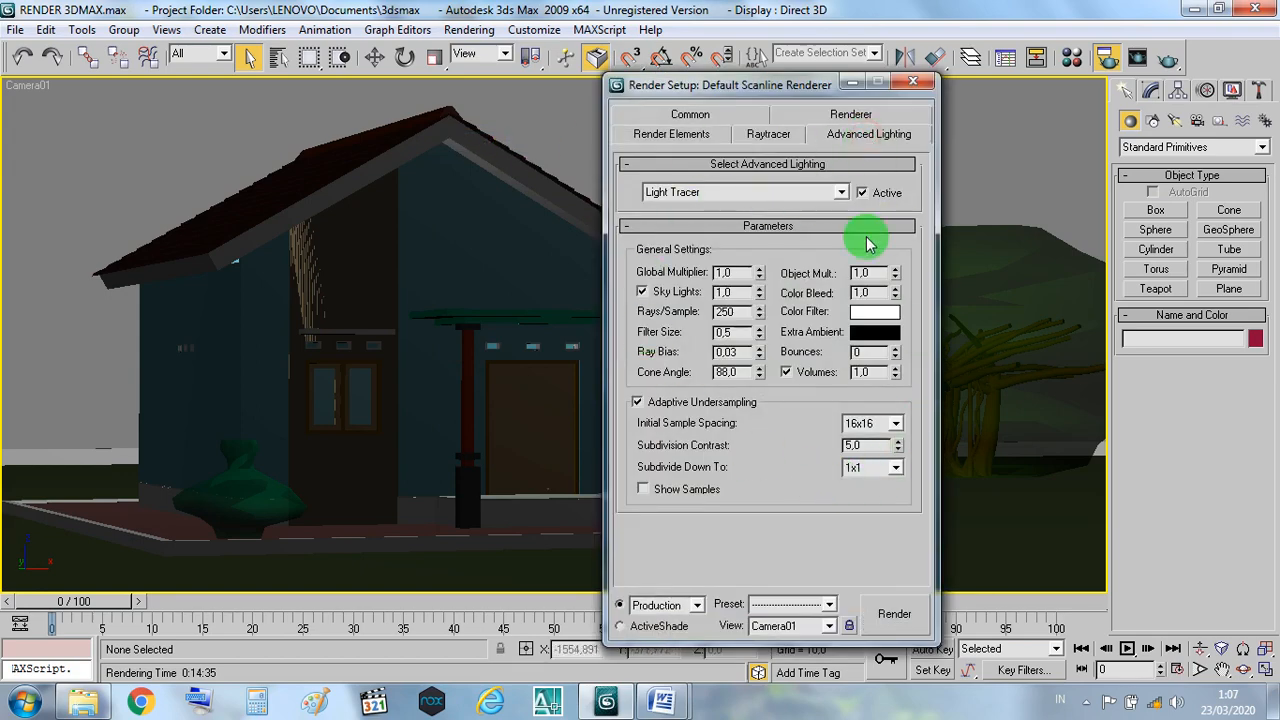
left_click(700, 117)
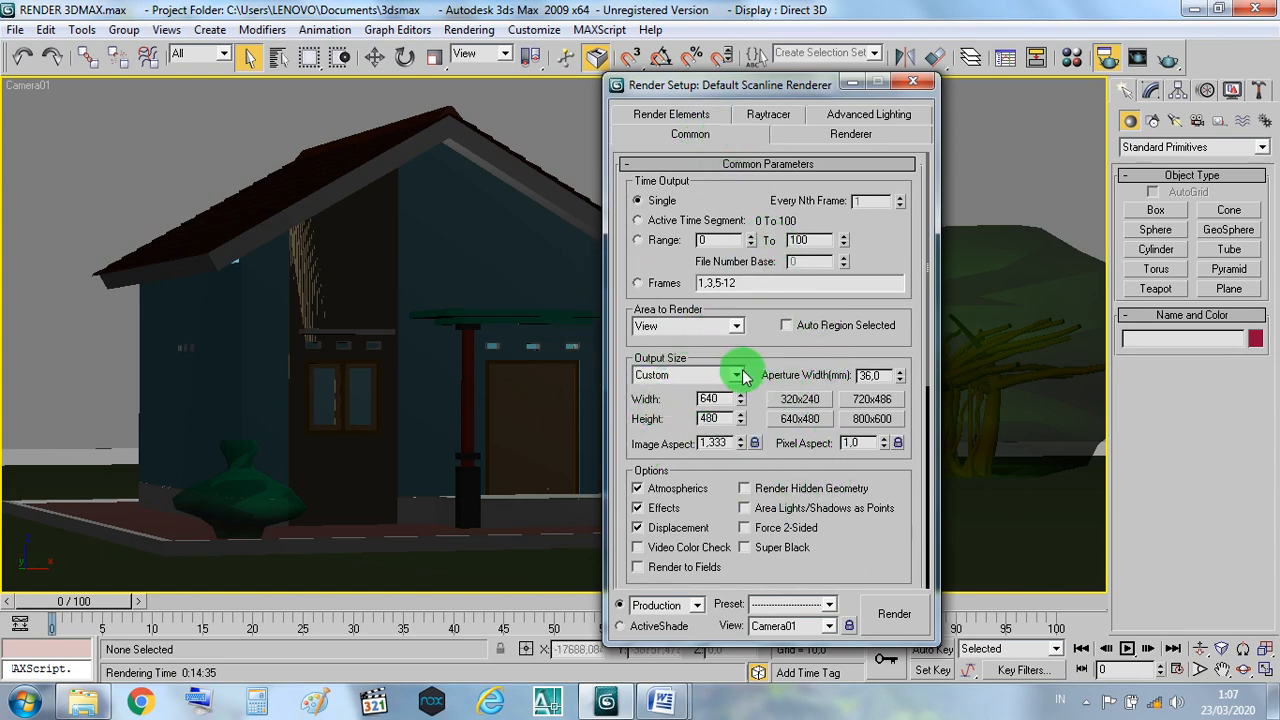
left_click(870, 118)
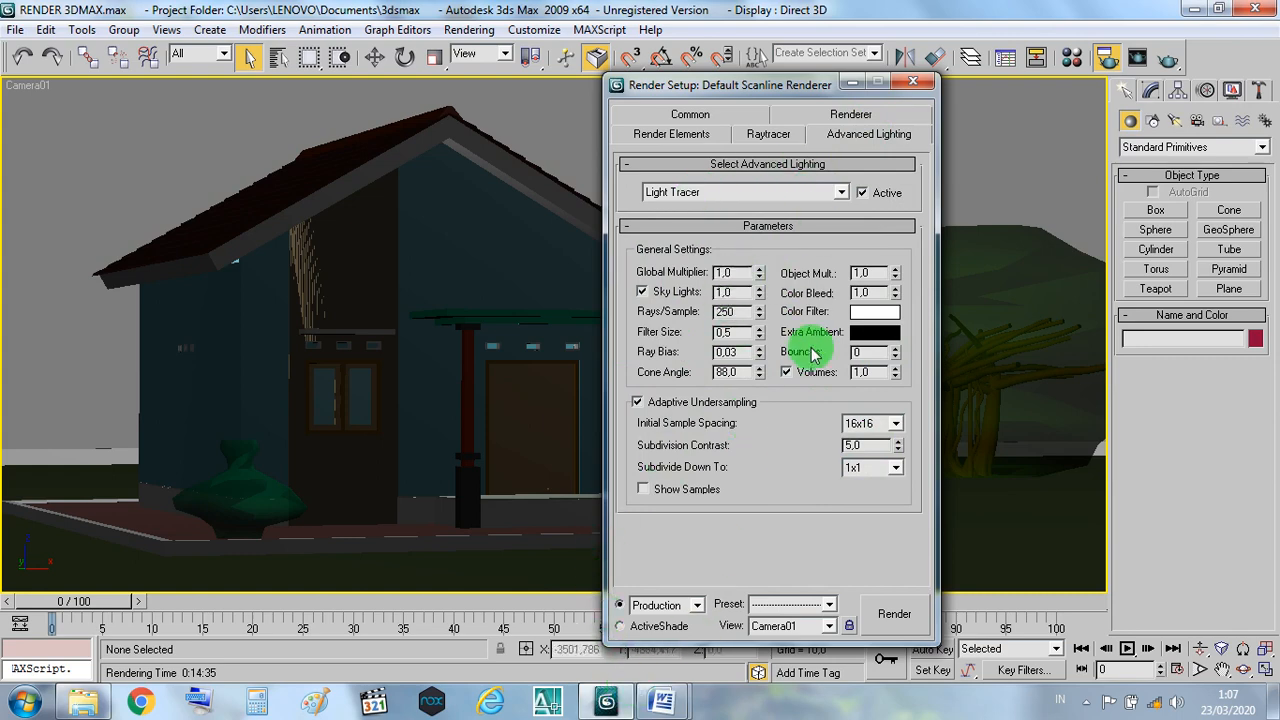
left_click(703, 119)
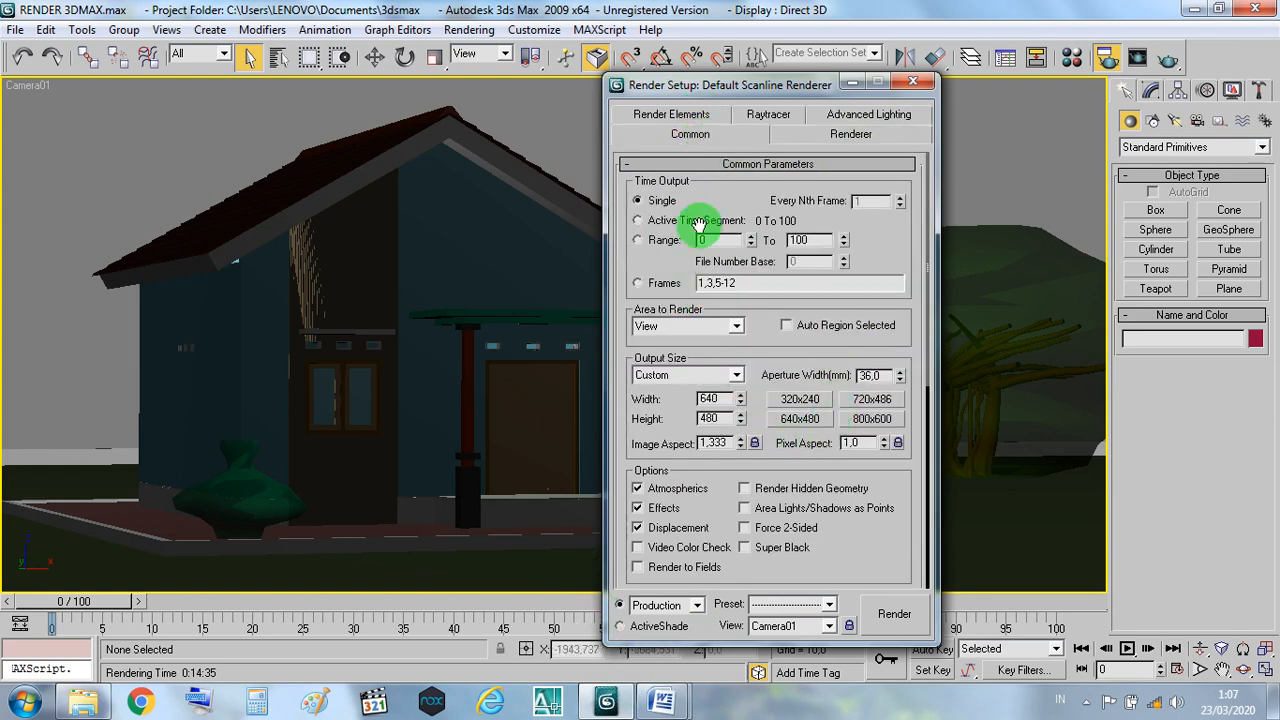
left_click(865, 115)
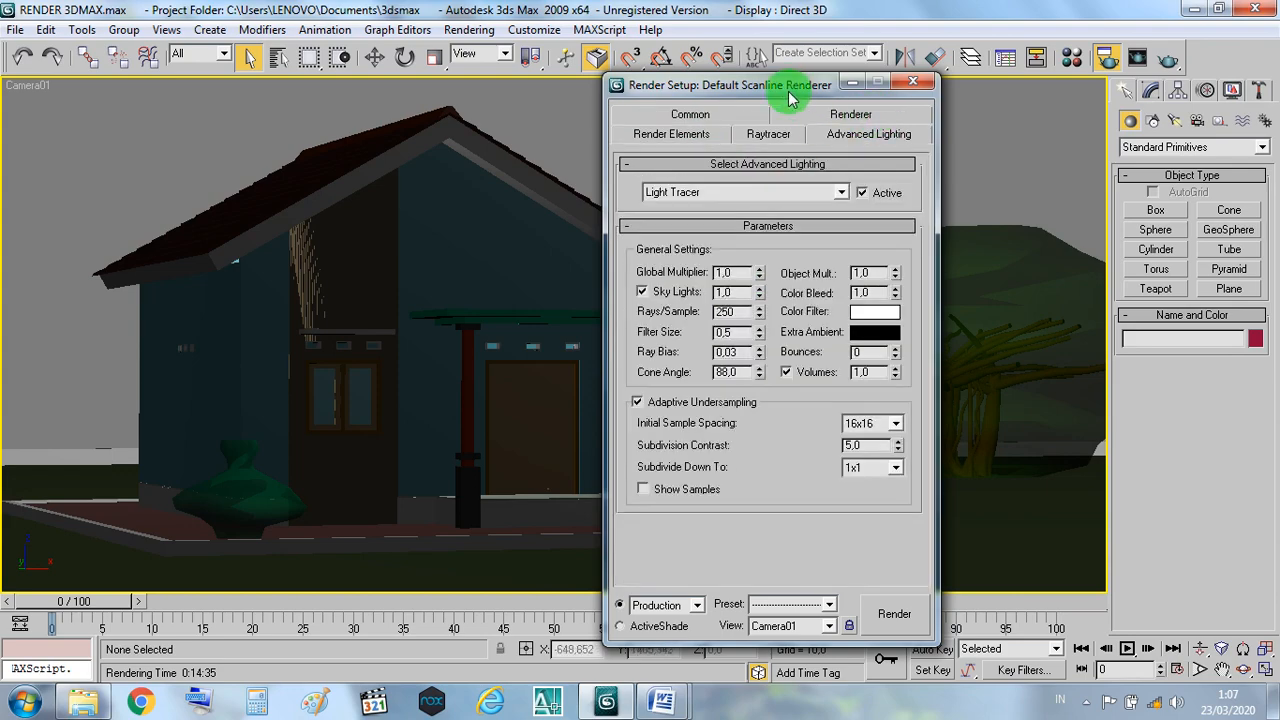
mouse_move(788, 92)
left_mouse_down()
mouse_move(775, 95)
mouse_move(764, 70)
mouse_move(805, 86)
mouse_move(769, 85)
left_mouse_up()
left_click(893, 85)
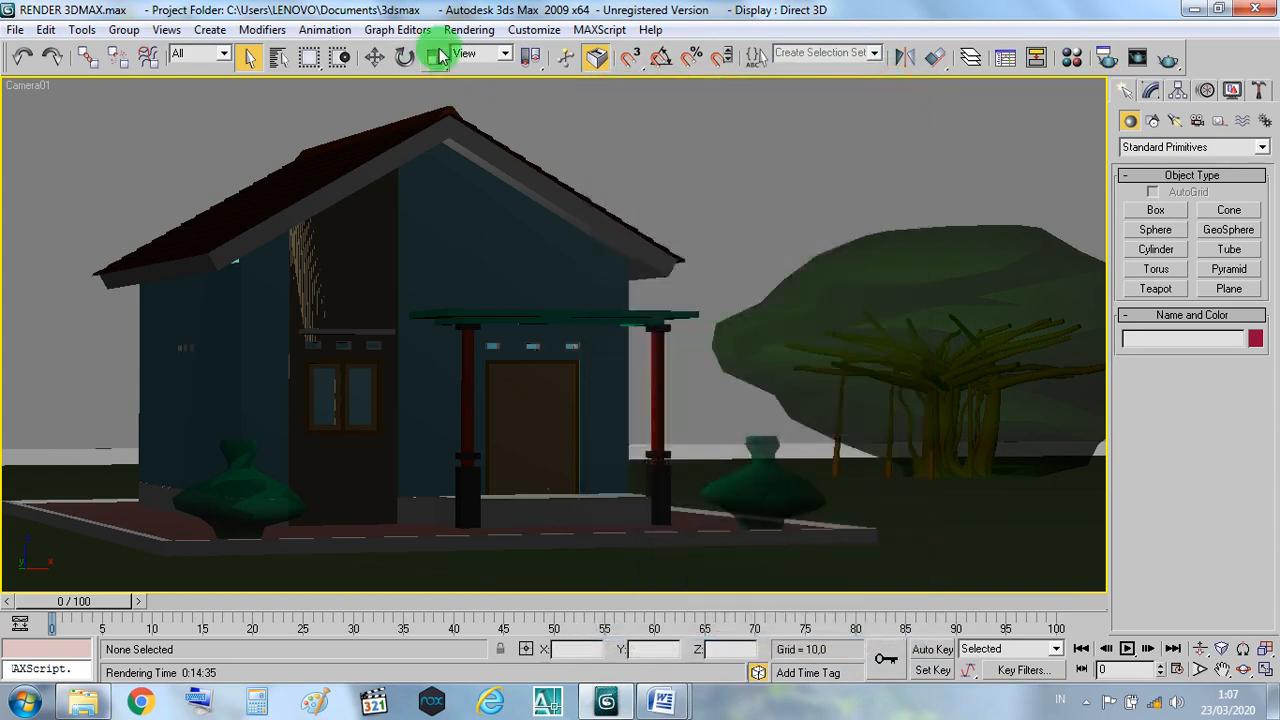
Open Render Setup and look through the Advanced Lighting, Common, Raytracer and Renderer settings.
left_click(469, 29)
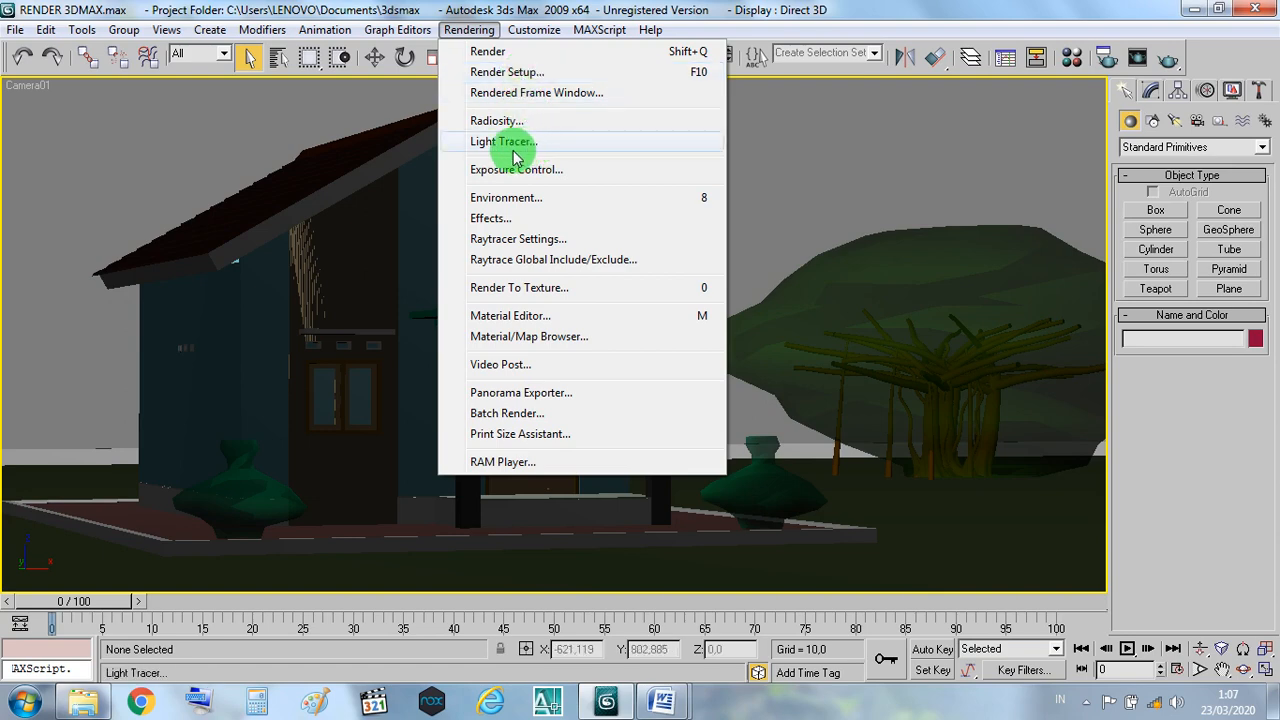
left_click(520, 74)
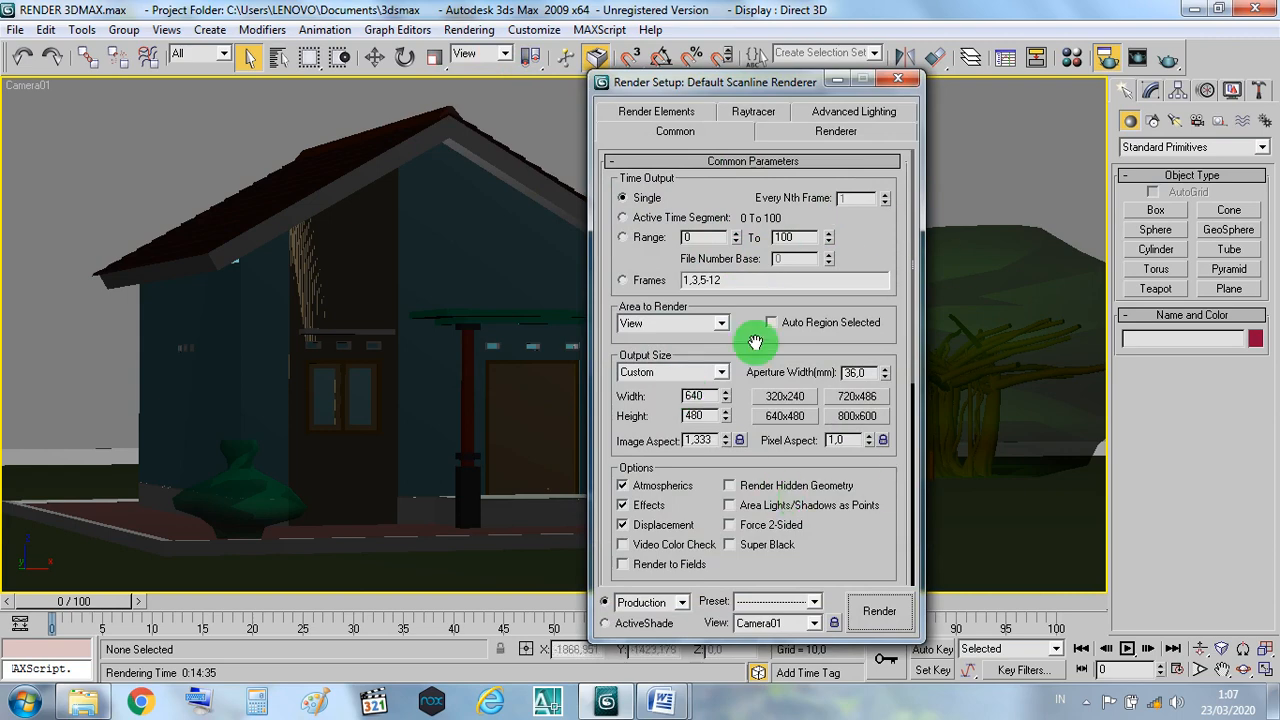
left_click(860, 111)
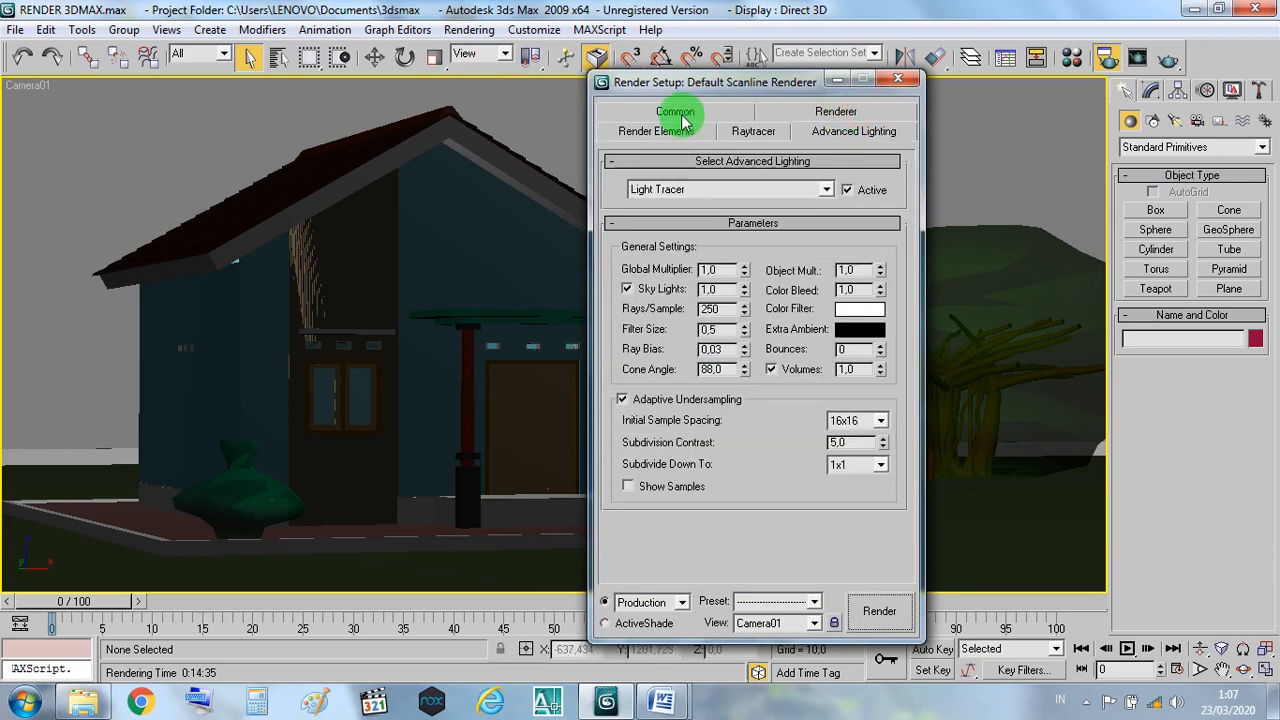
left_click(675, 111)
left_click(753, 111)
left_click(838, 113)
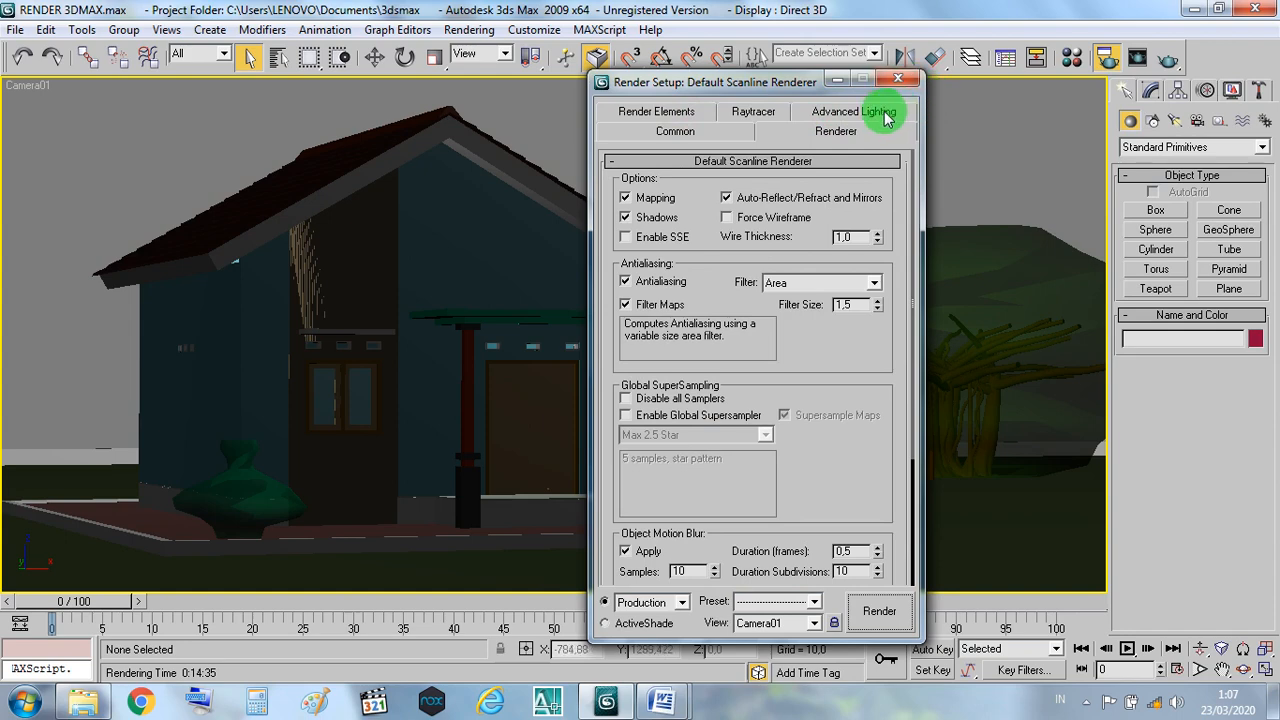
Review the Advanced Lighting settings against the RENDER LIGHT TRACER note in Word, and return to 3ds Max for the common render parameters.
left_click(883, 117)
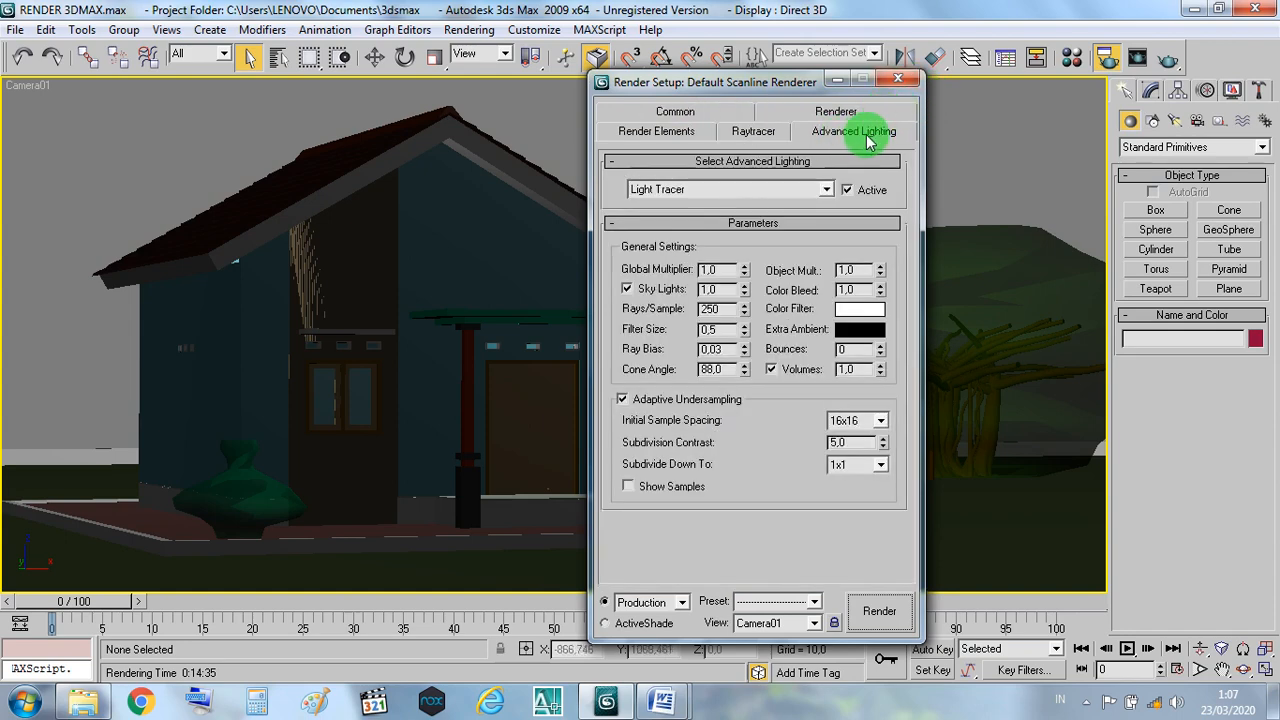
mouse_move(661, 702)
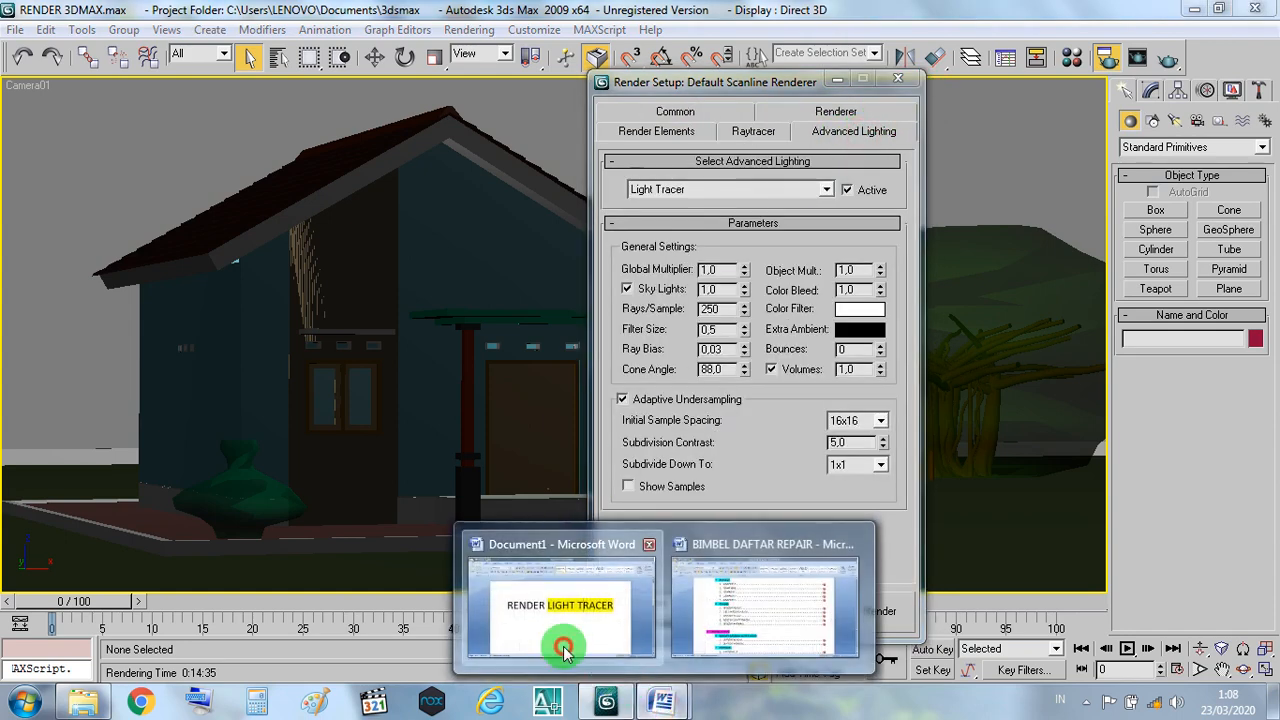
left_click(563, 643)
left_click(640, 330)
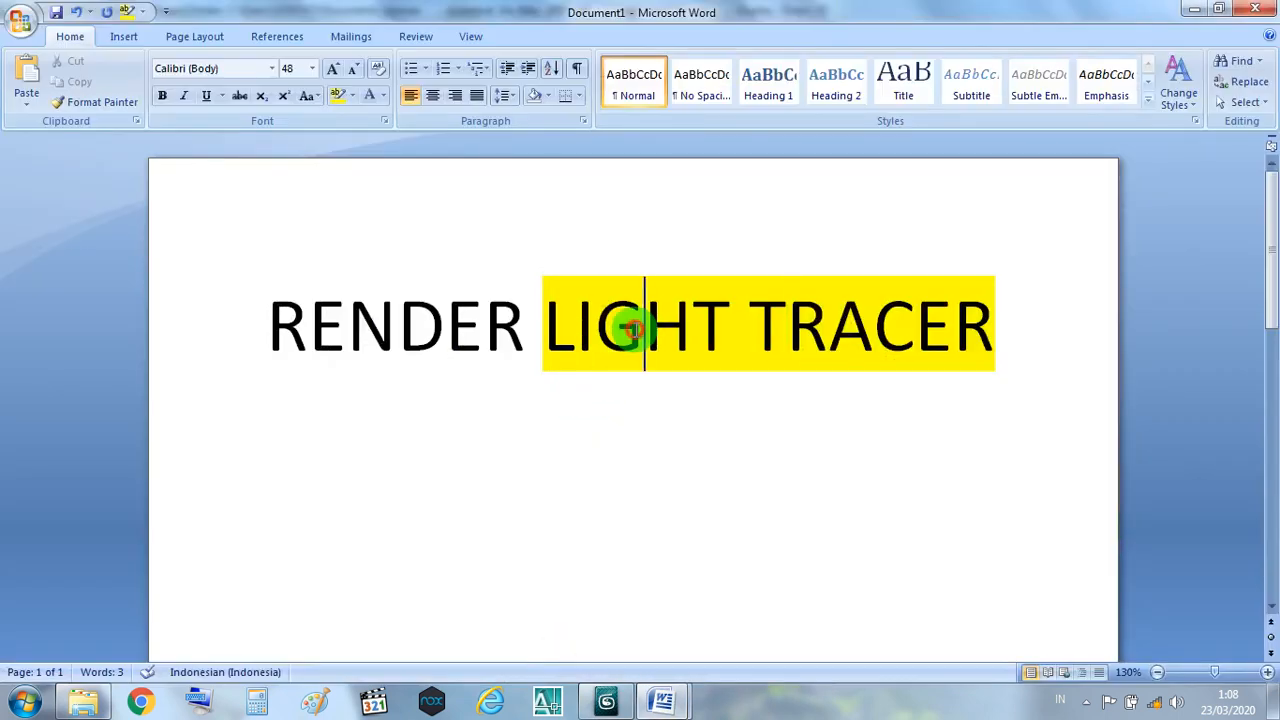
left_click(1006, 340)
left_click(606, 702)
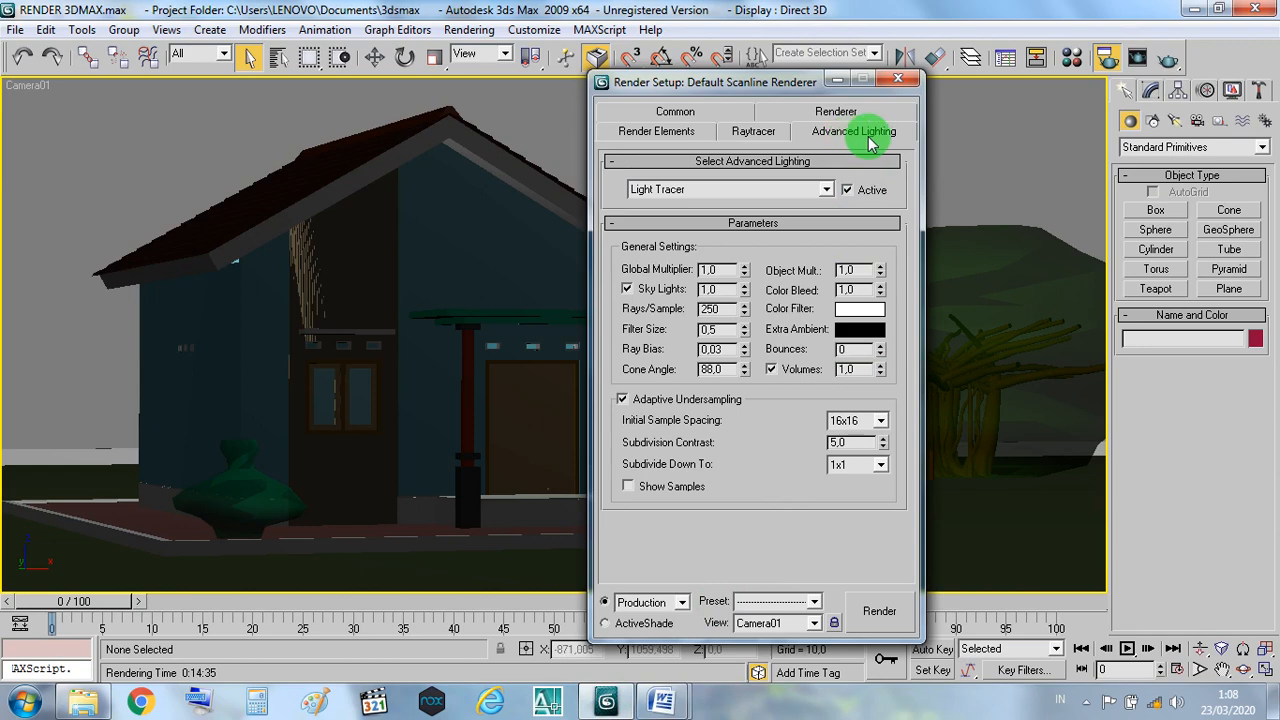
left_click(690, 113)
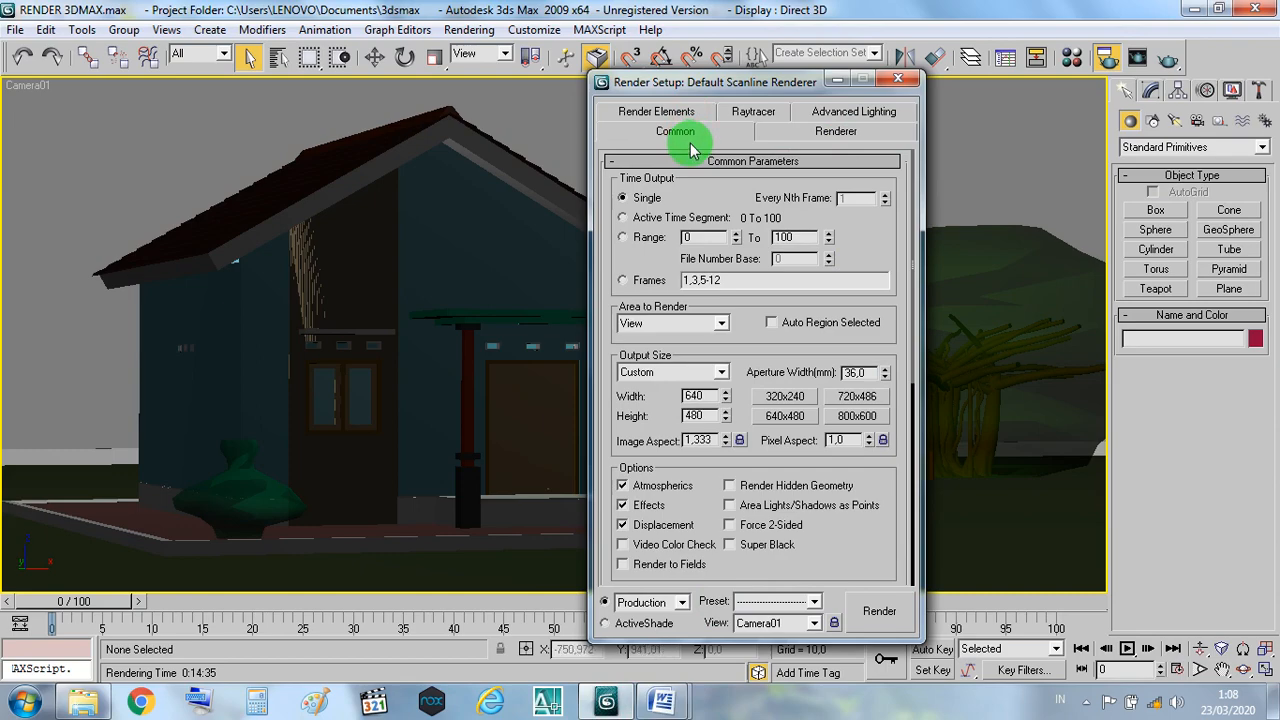
Switch to the Word note and add the line "ADVENCED LIGHTING" below "RENDER LIGHT TRACER".
mouse_move(668, 698)
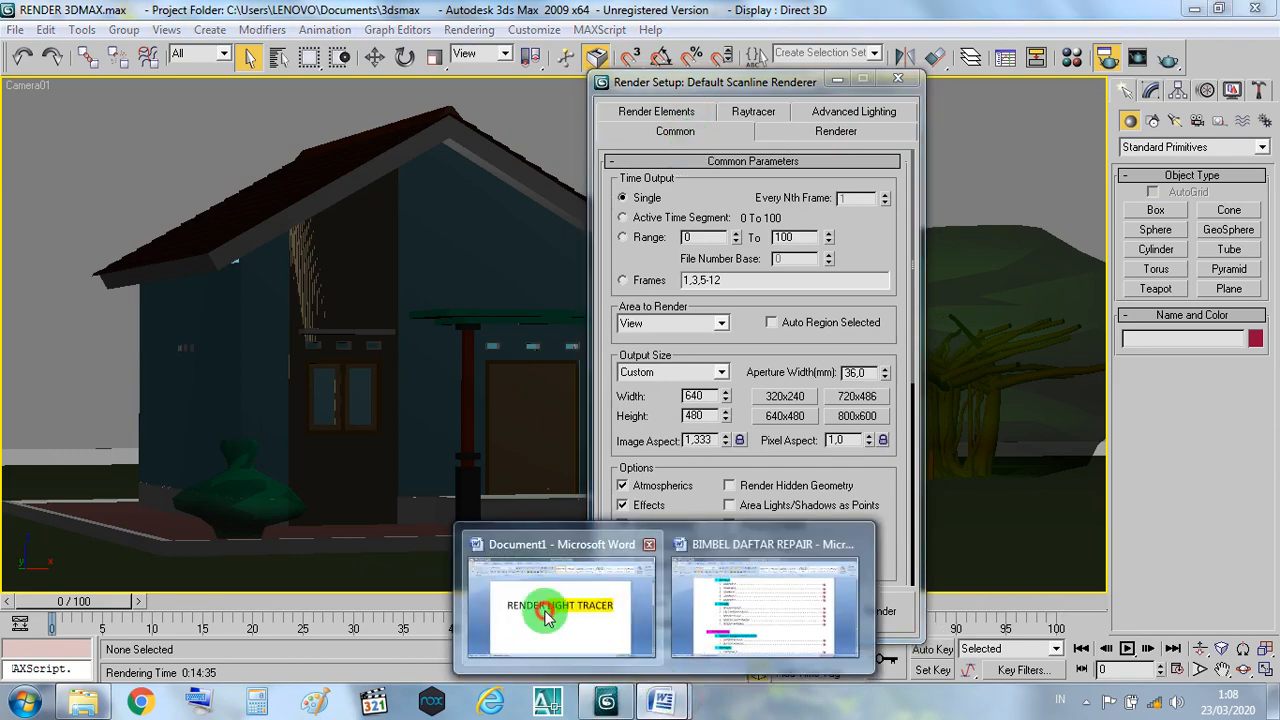
left_click(546, 616)
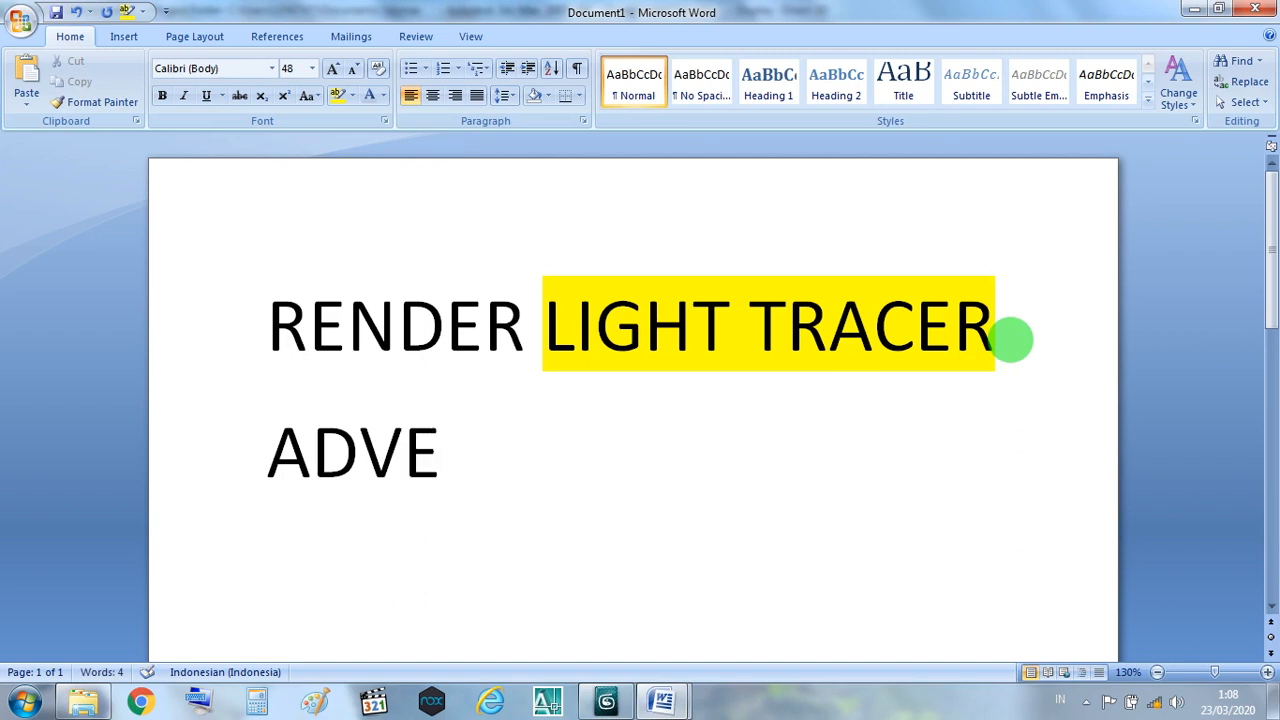
type("ED")
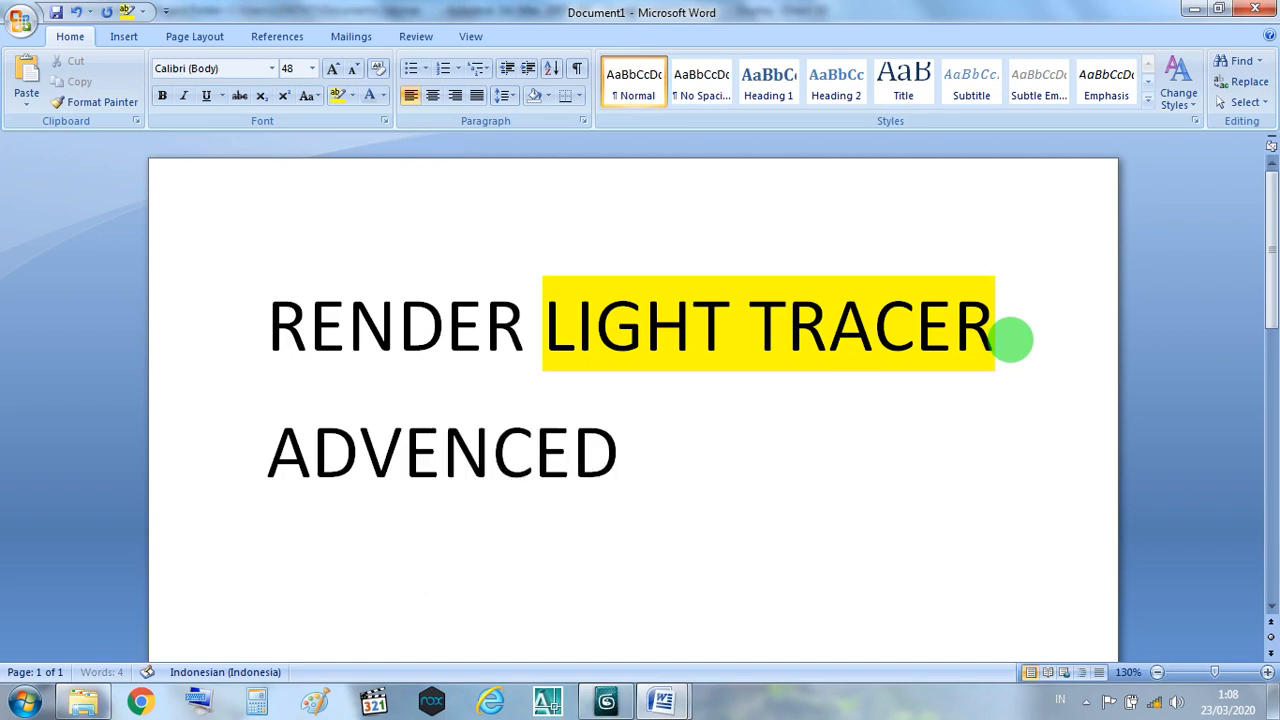
type(" LIGH")
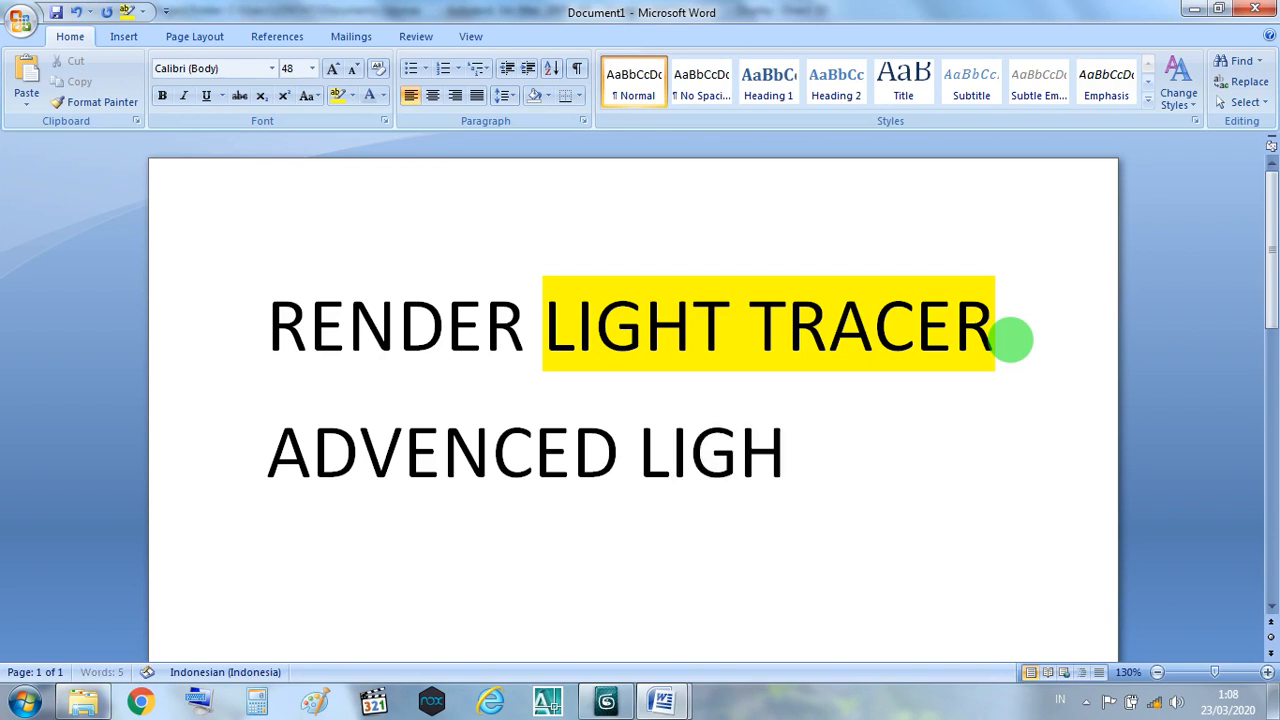
type("TING")
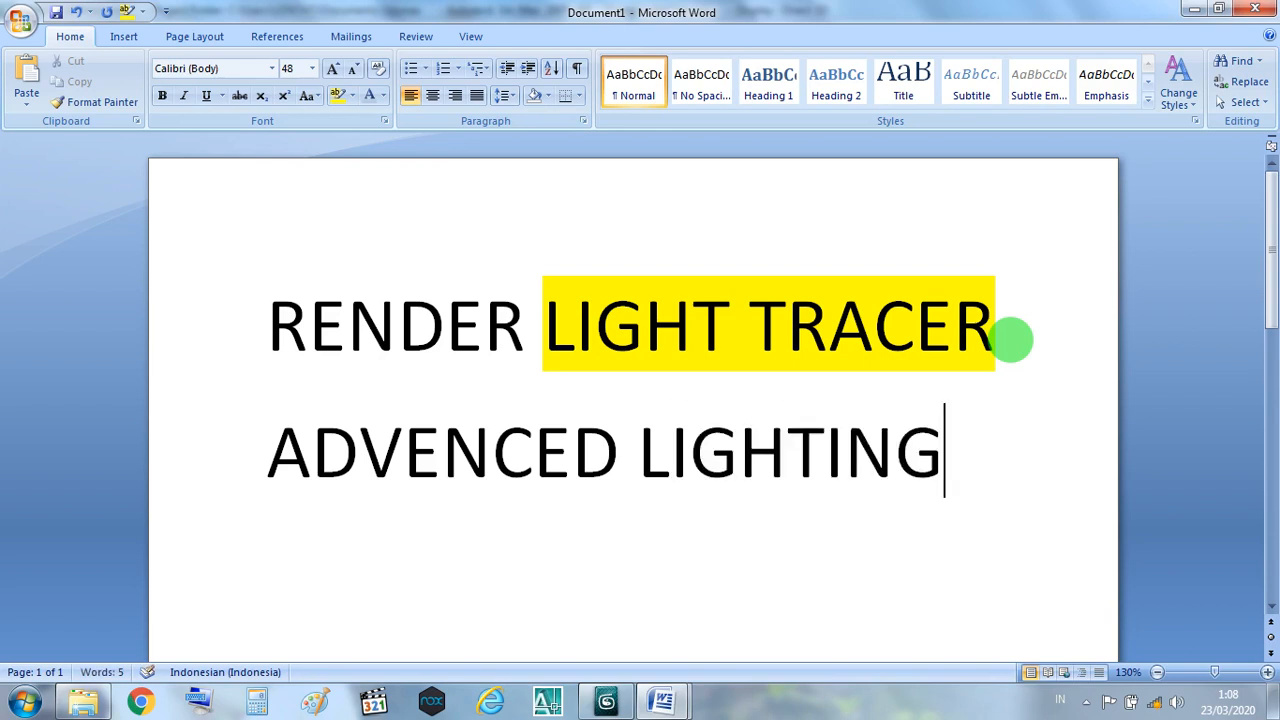
left_click_drag(982, 345, 395, 355)
left_click_drag(955, 453, 405, 453)
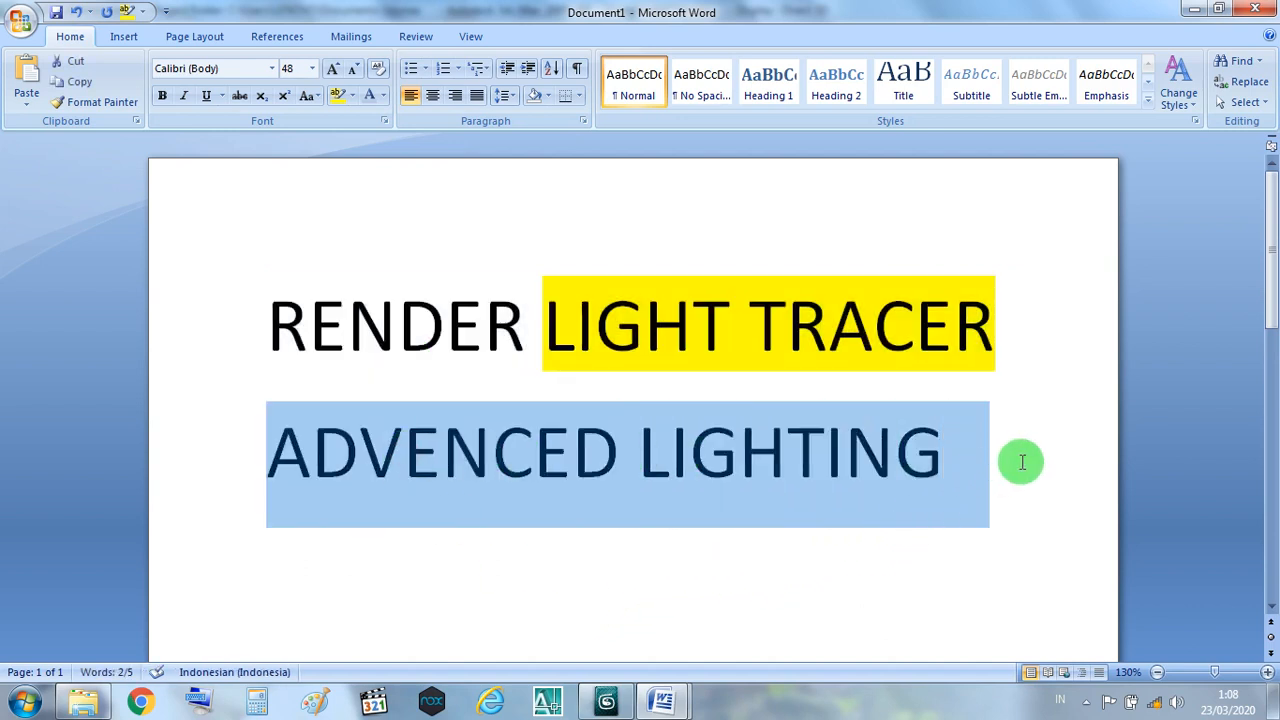
left_click(1021, 461)
Replace "LIGHT TRACER" in the first line with "SETUP" and highlight the new word in yellow.
left_click_drag(991, 334, 617, 340)
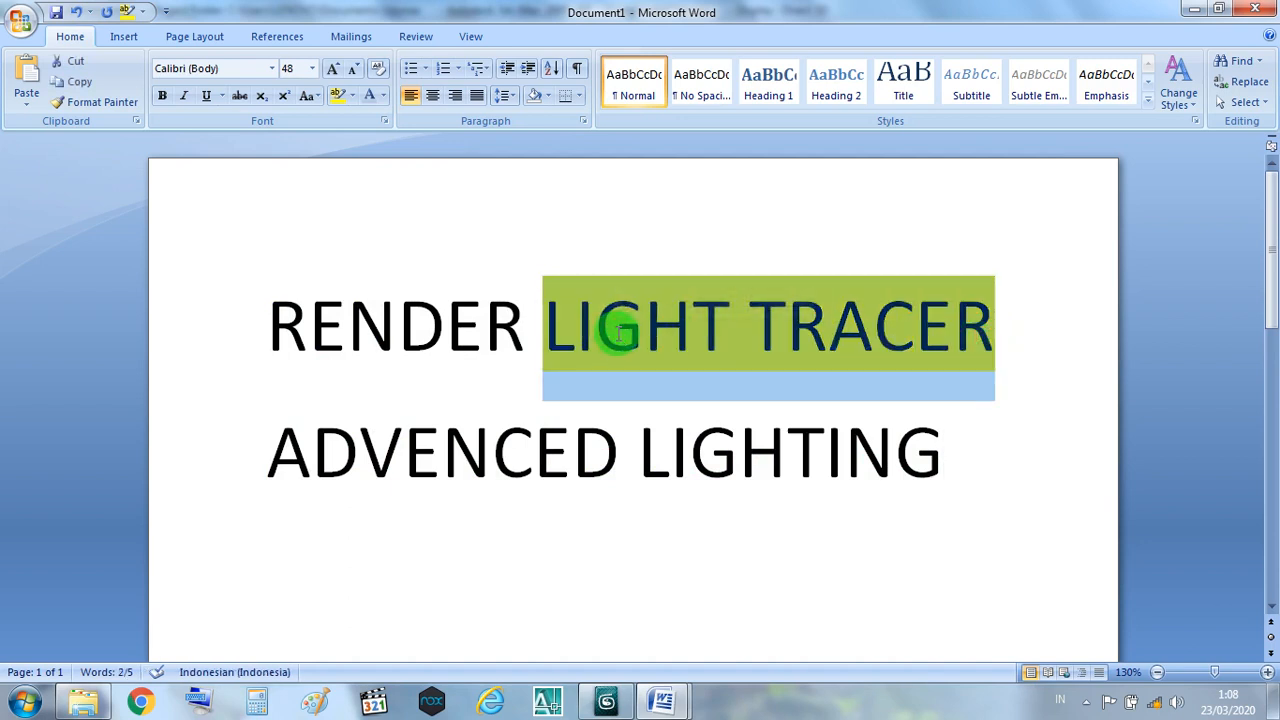
type("SETUP")
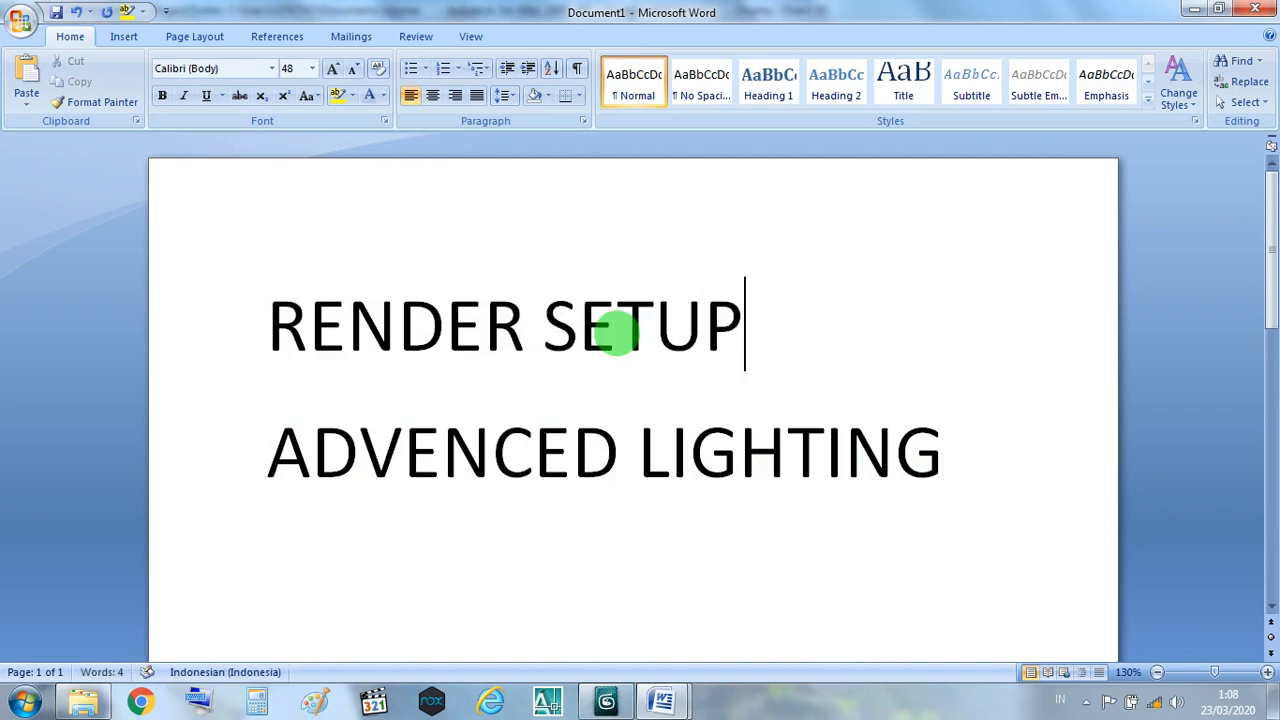
left_click_drag(749, 331, 537, 333)
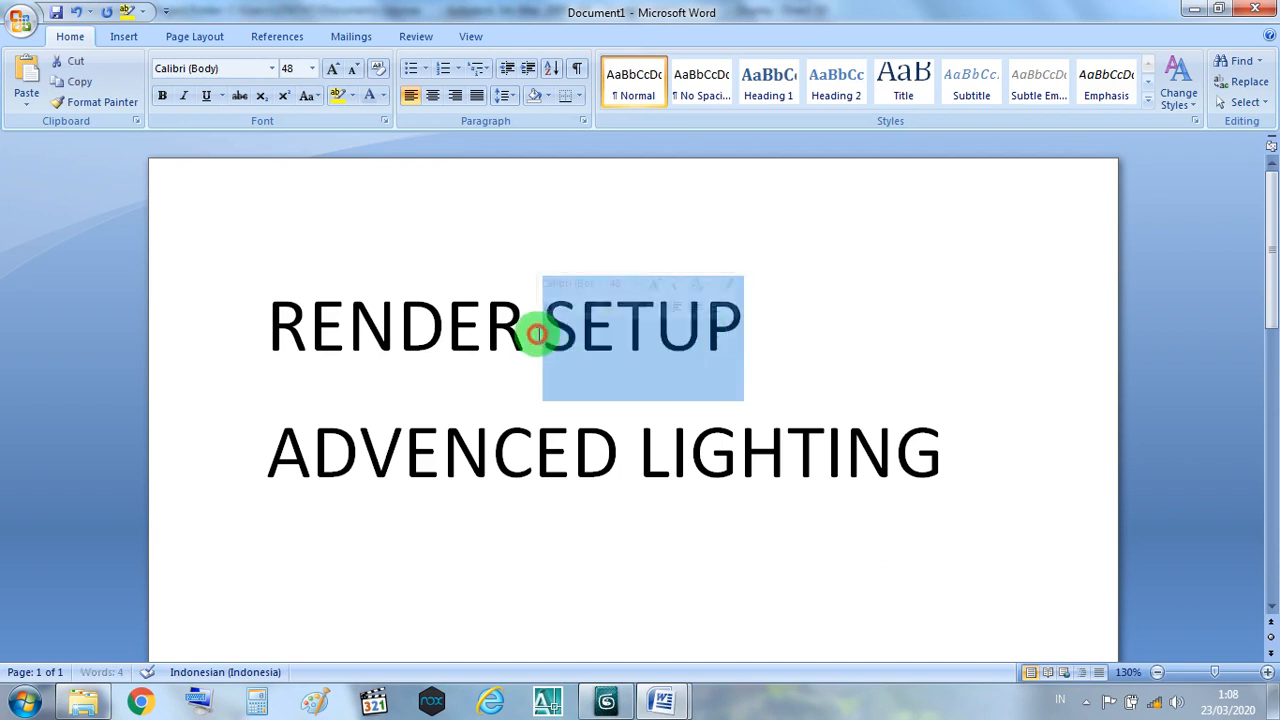
left_click(338, 95)
left_click(928, 462)
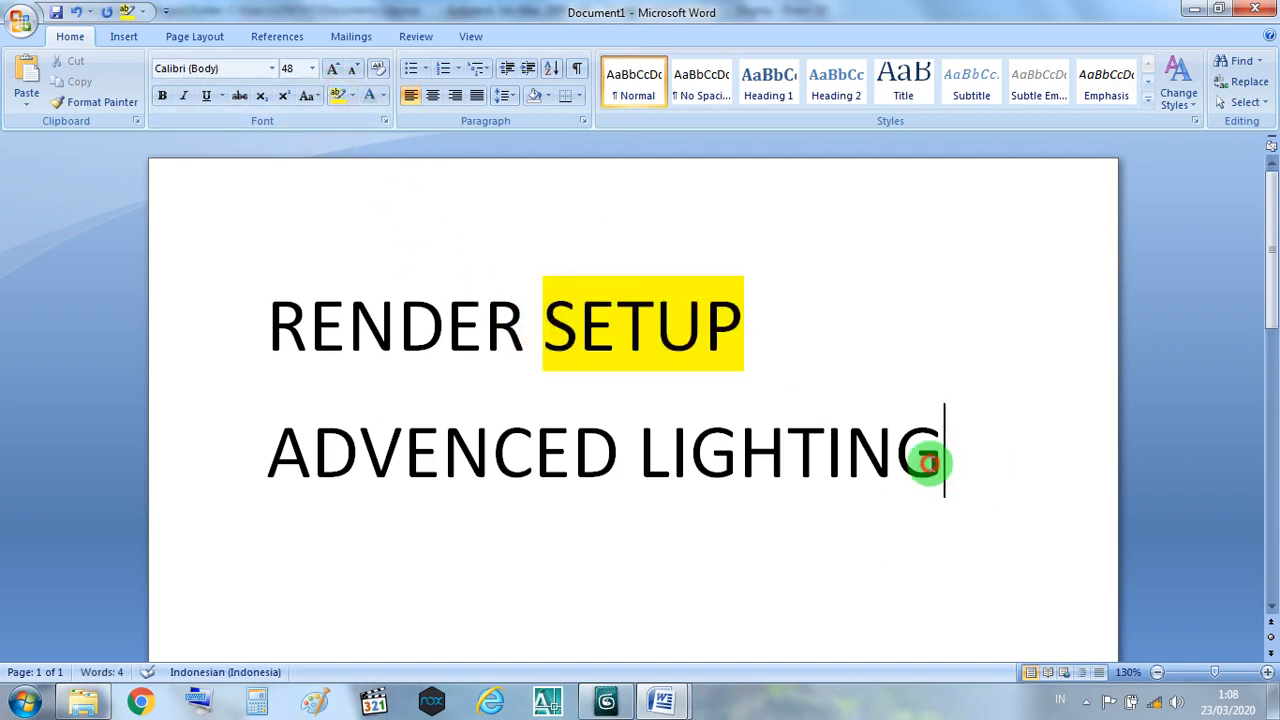
Replace the second line of the note, "ADVENCED LIGHTING", with "COMMON".
left_click_drag(928, 462, 279, 450)
type("C")
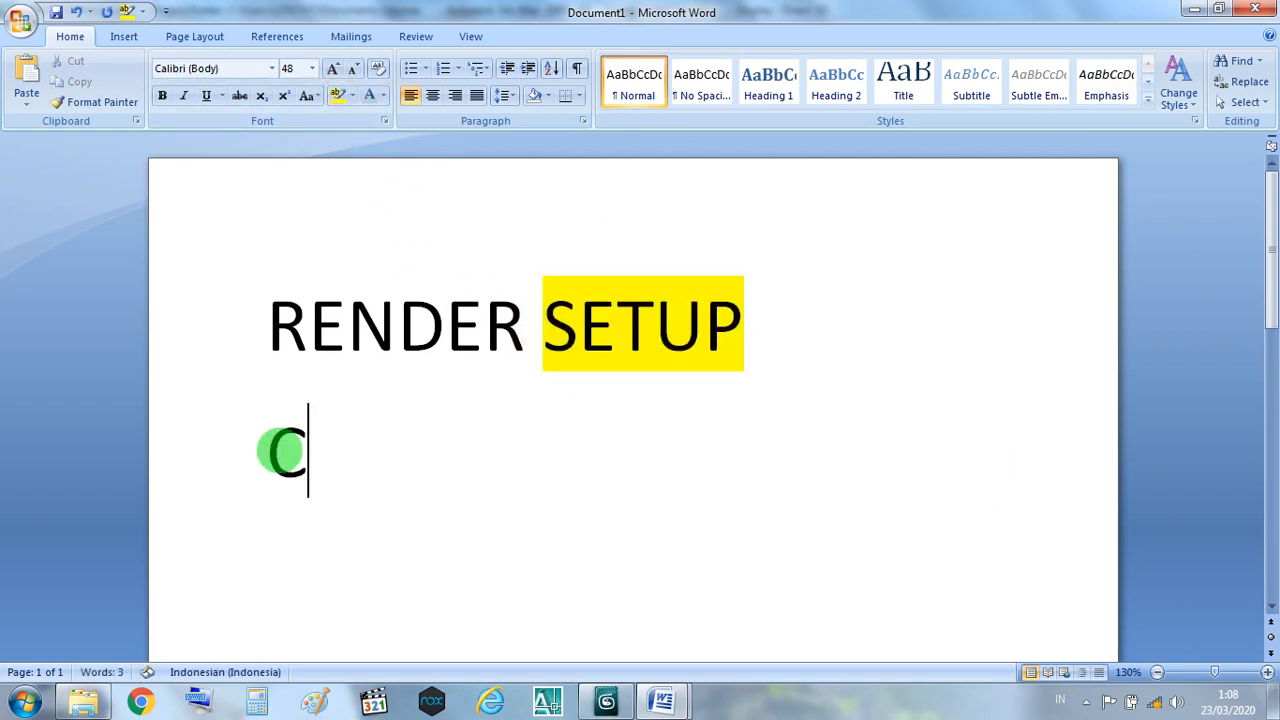
type("OMMON")
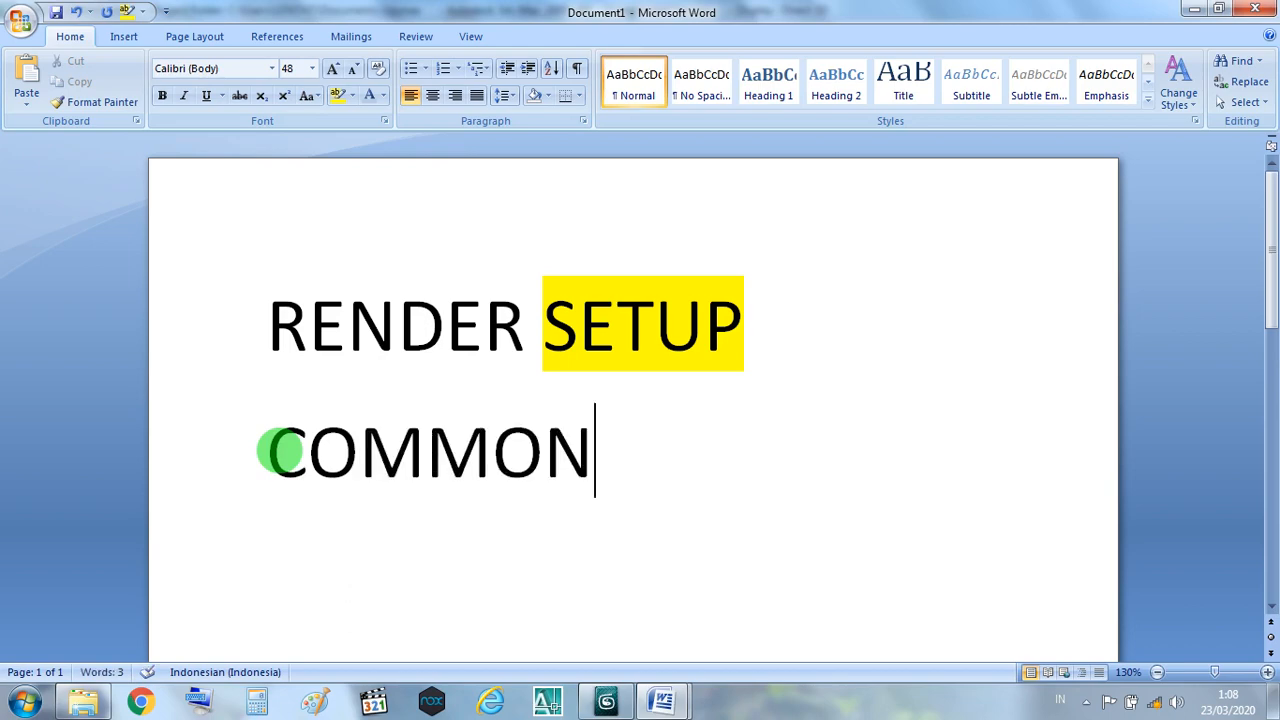
left_click(428, 448)
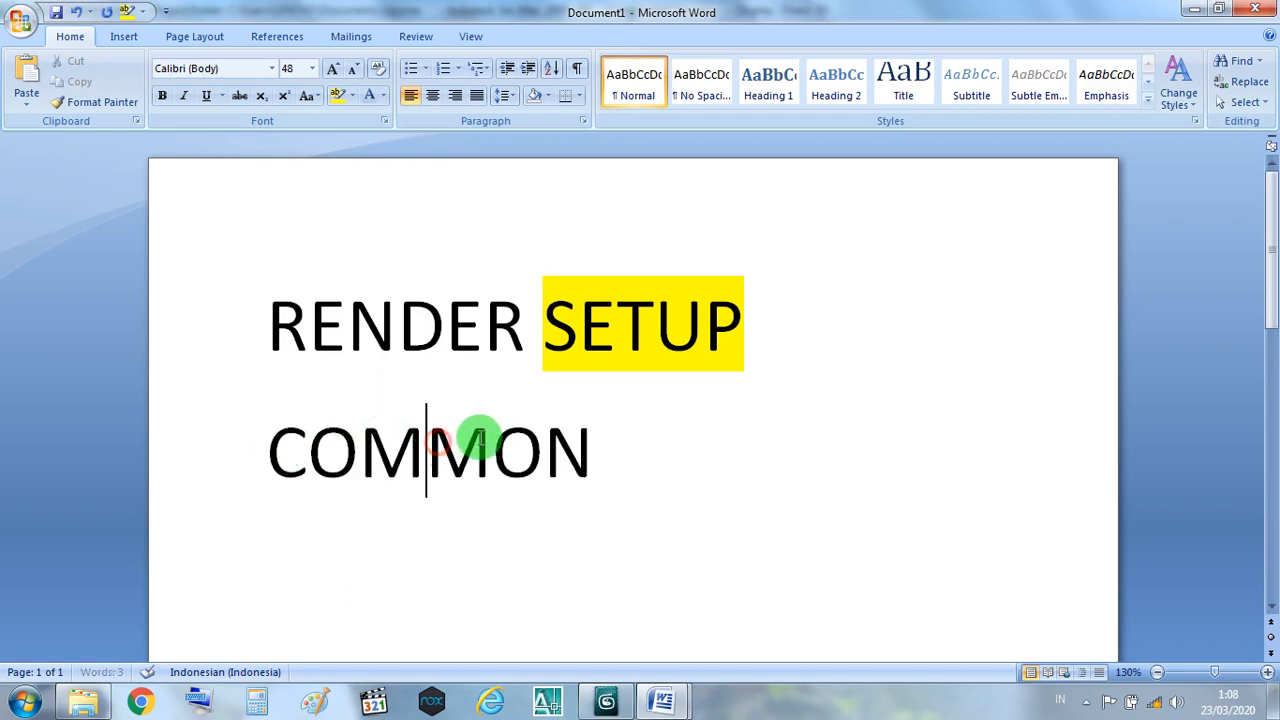
Switch back to 3ds Max, compare the Advanced Lighting and Common settings in Render Setup, and close the dialog.
left_click(600, 700)
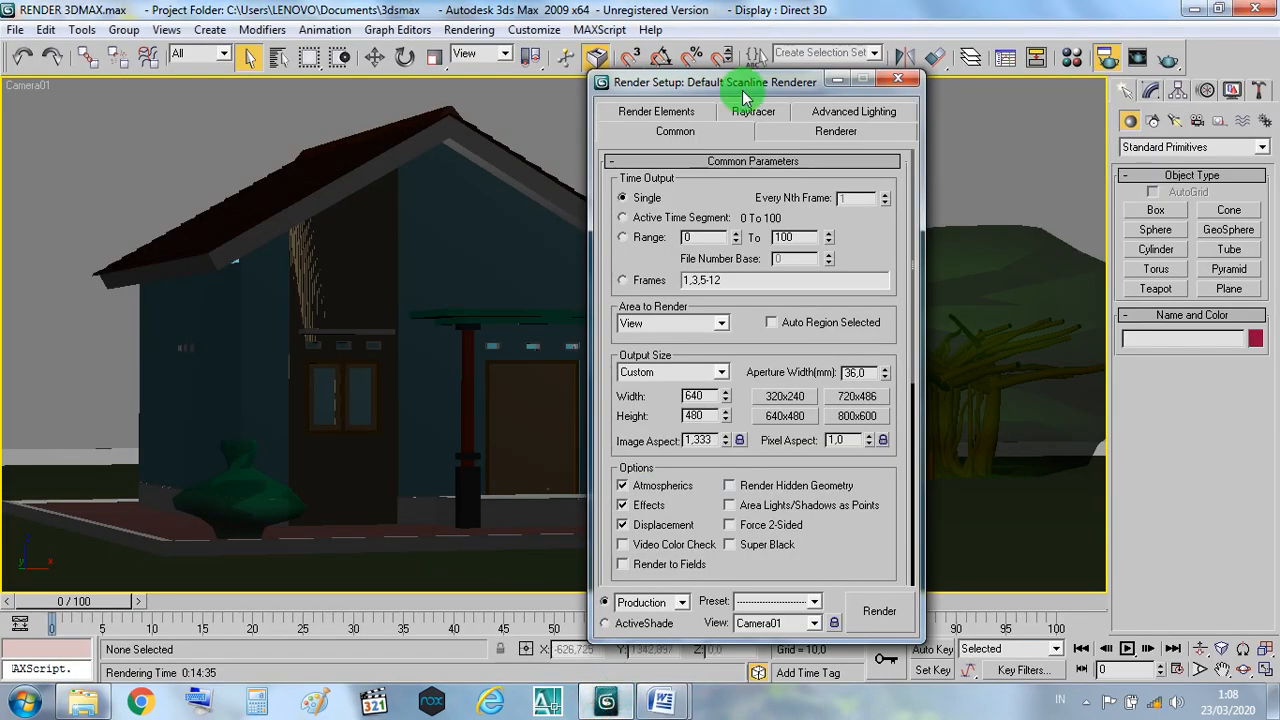
left_click(846, 118)
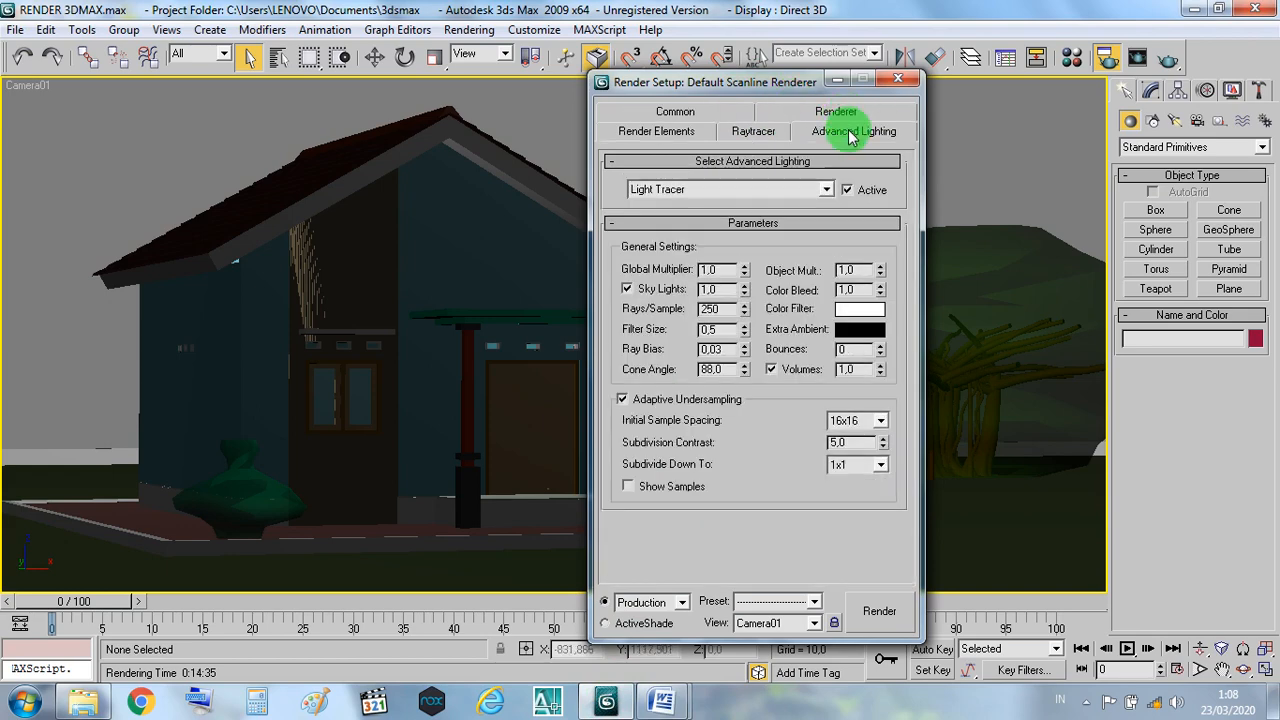
left_click(678, 114)
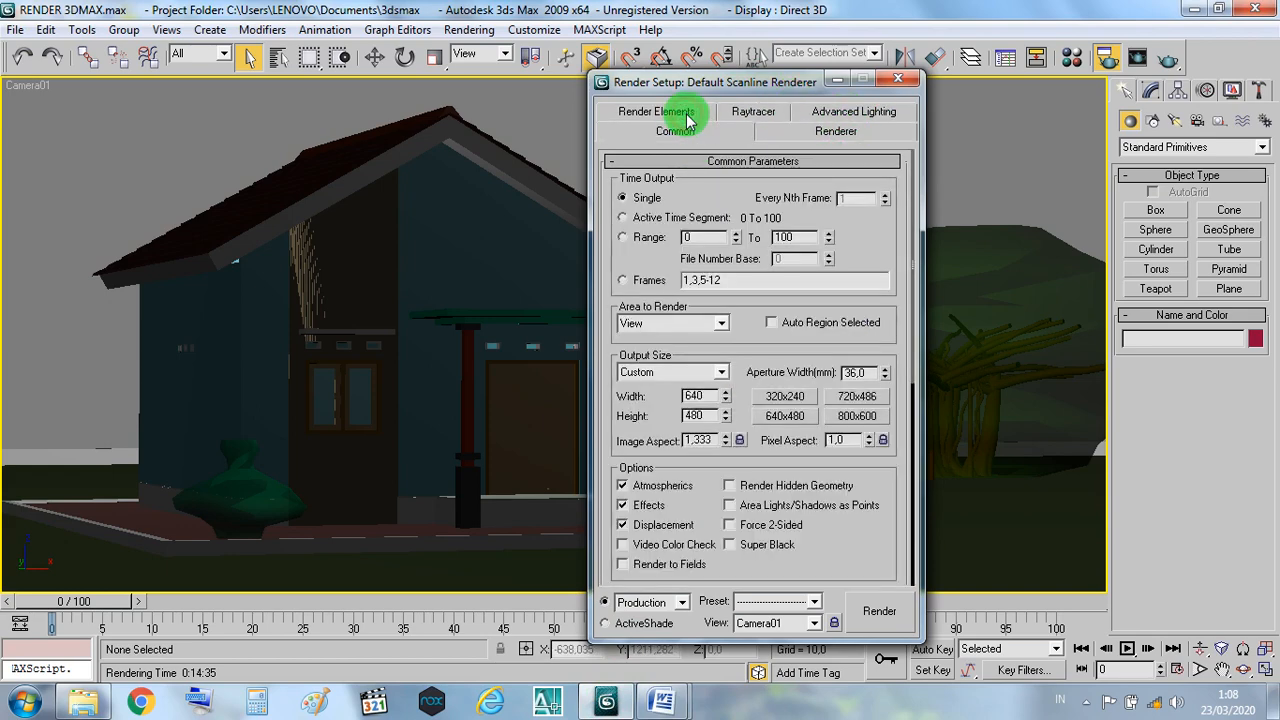
left_click(901, 82)
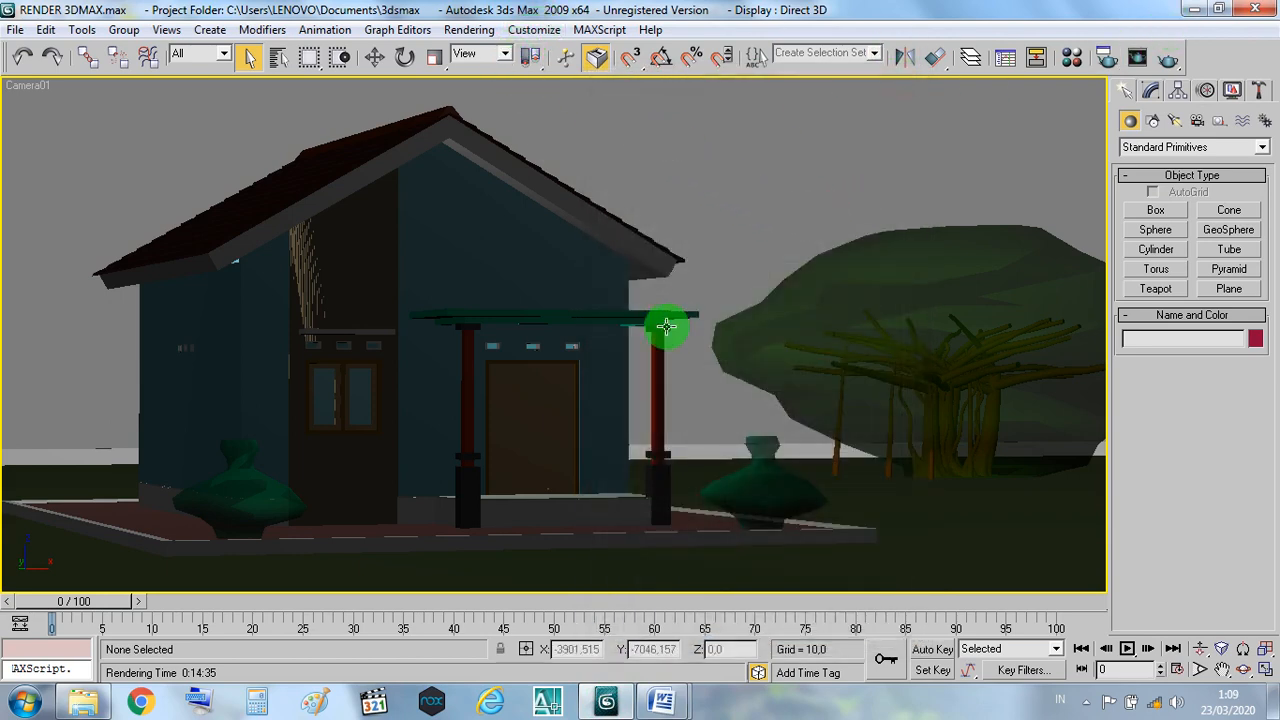
Open the Light Tracer settings, review them alongside the common output parameters, and close the dialog.
left_click(469, 30)
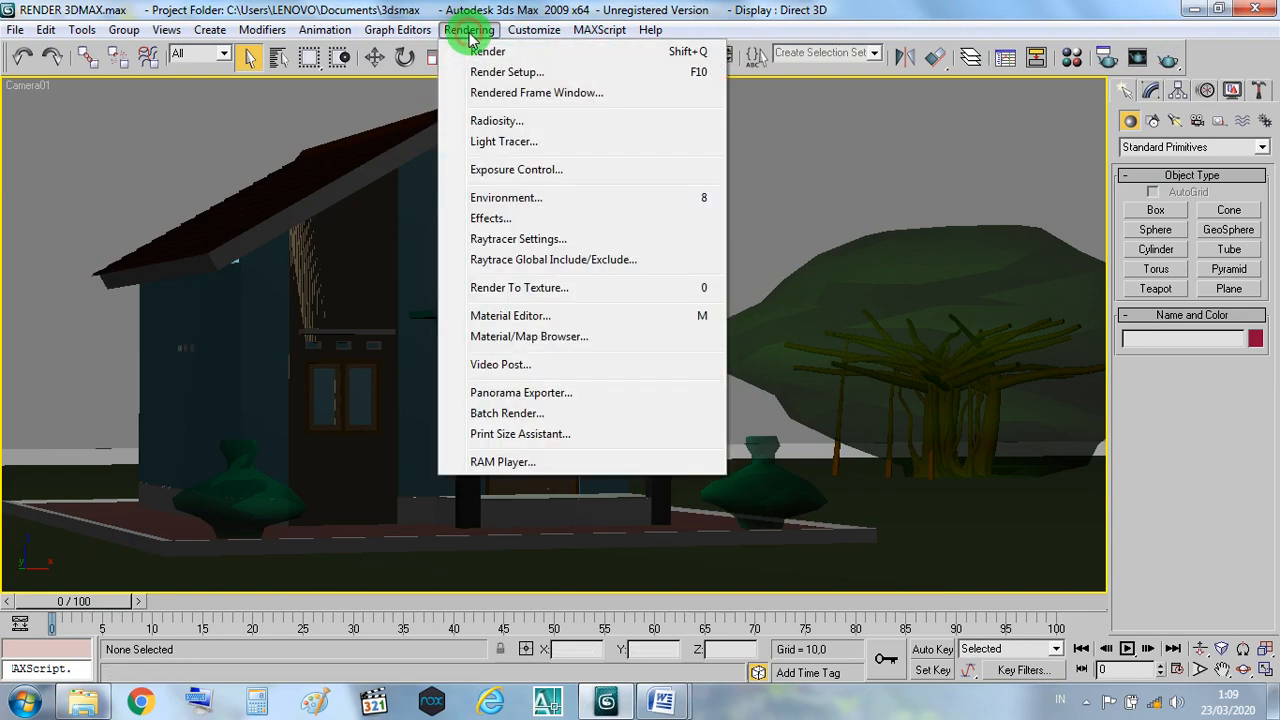
left_click(528, 144)
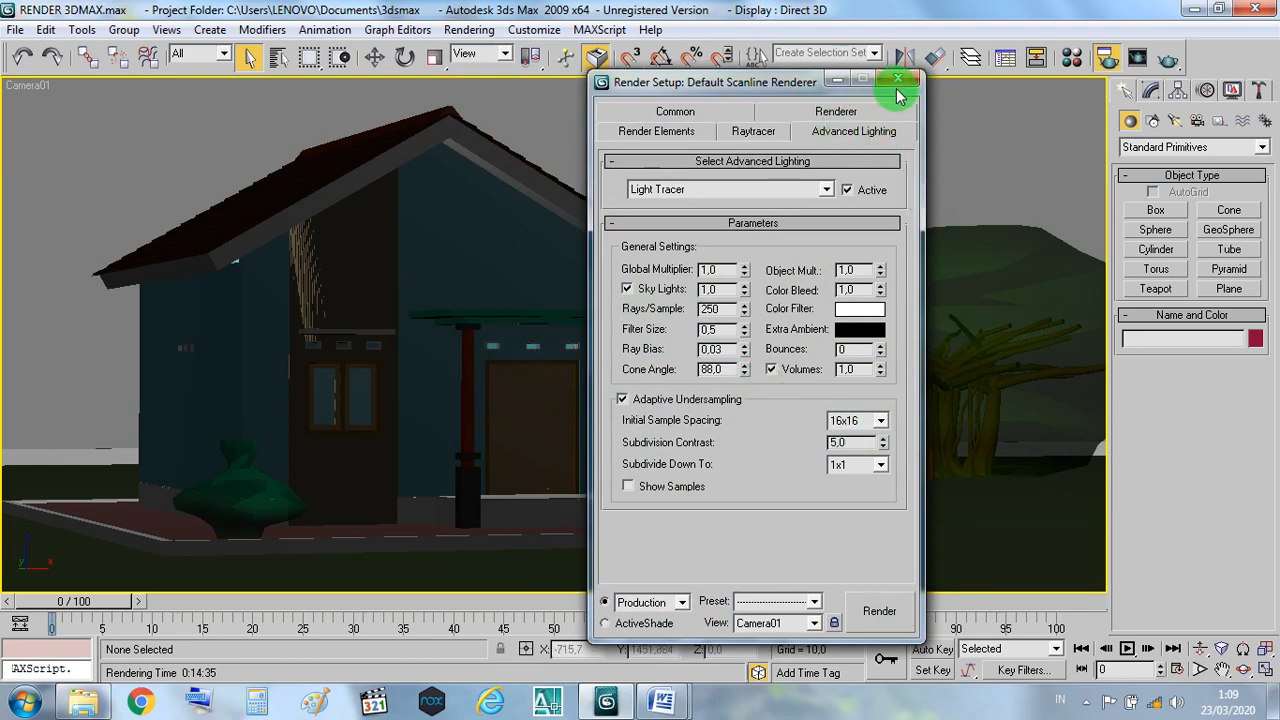
left_click(678, 112)
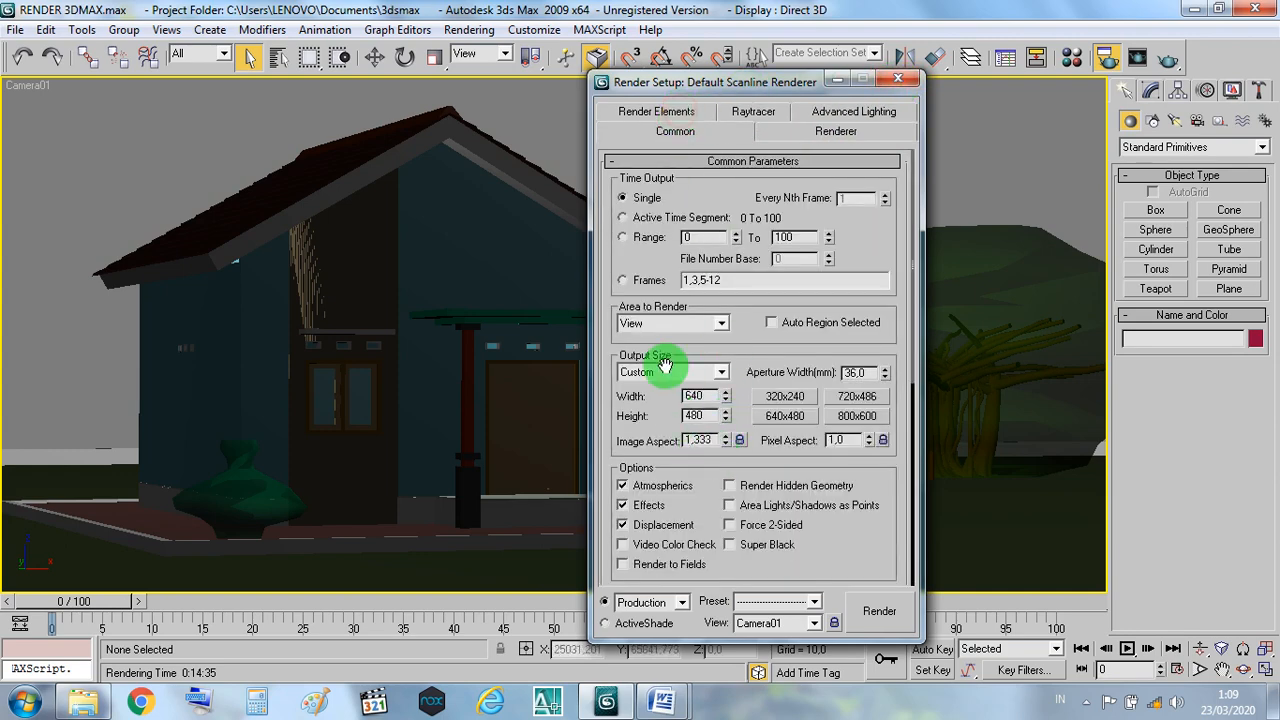
left_click(862, 114)
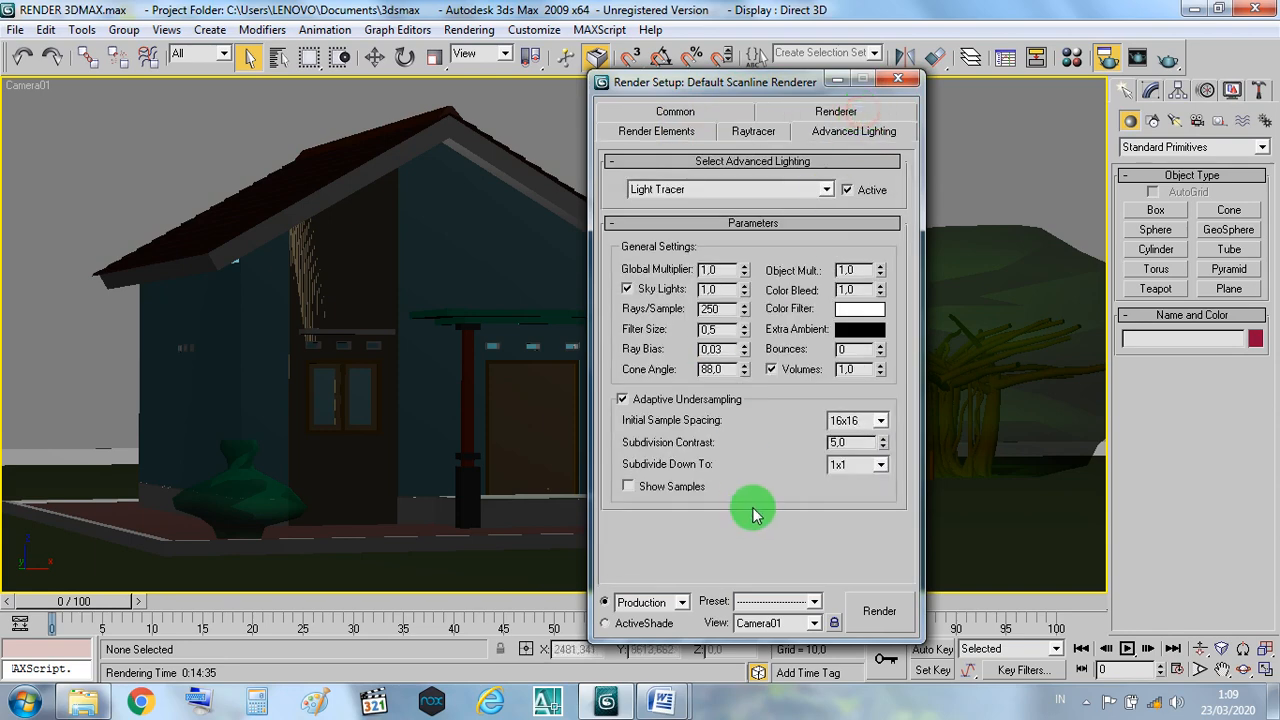
left_click(899, 85)
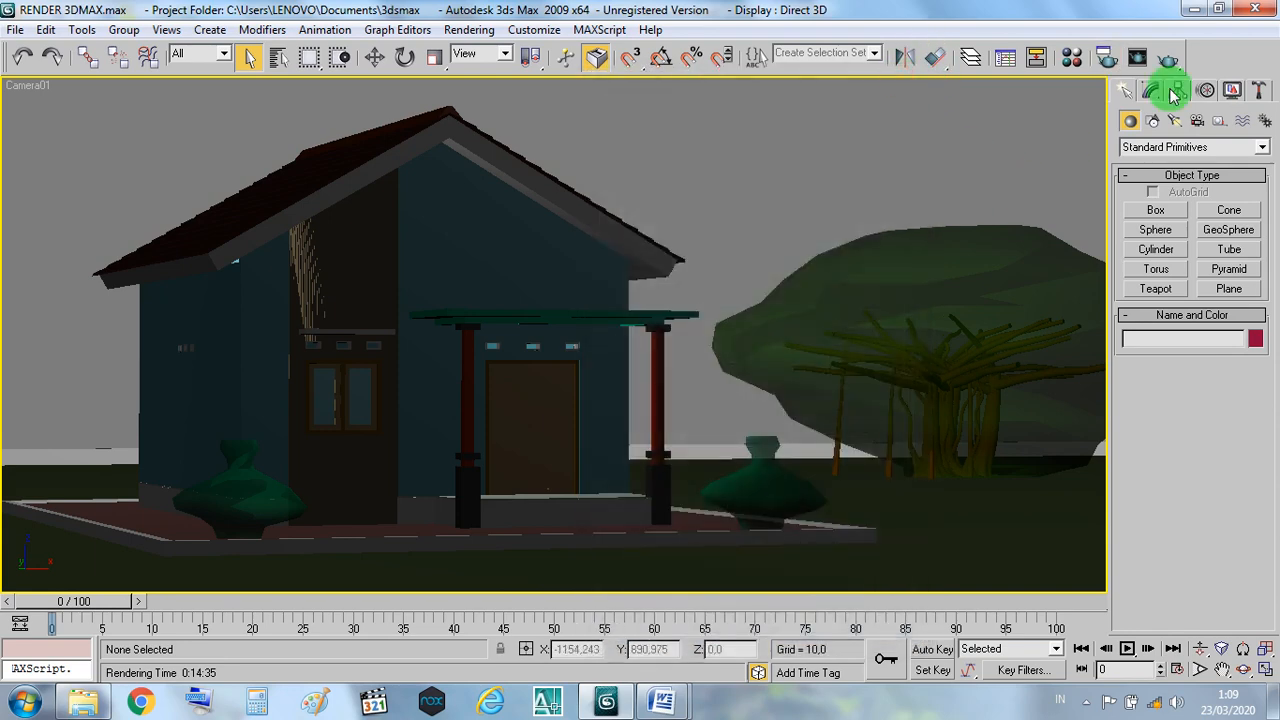
Minimize all open windows to show the Windows desktop.
left_click(1191, 9)
left_click(1192, 10)
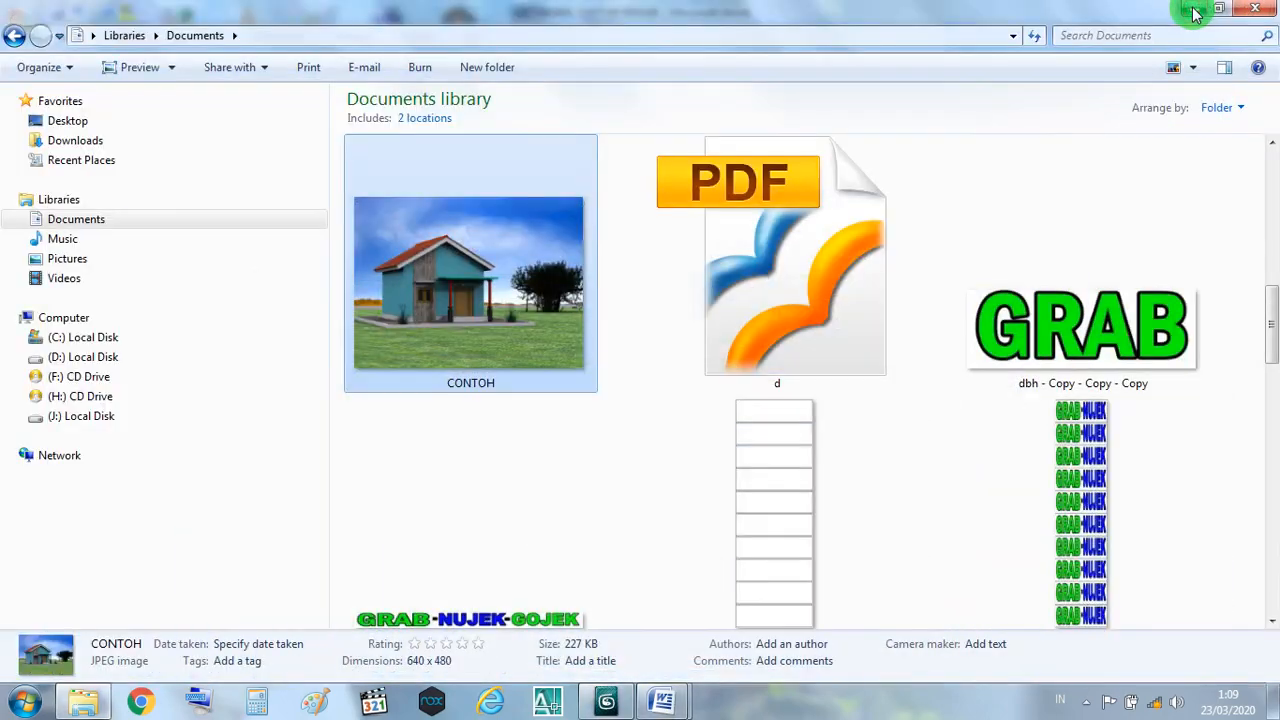
left_click(1192, 12)
left_click(1195, 12)
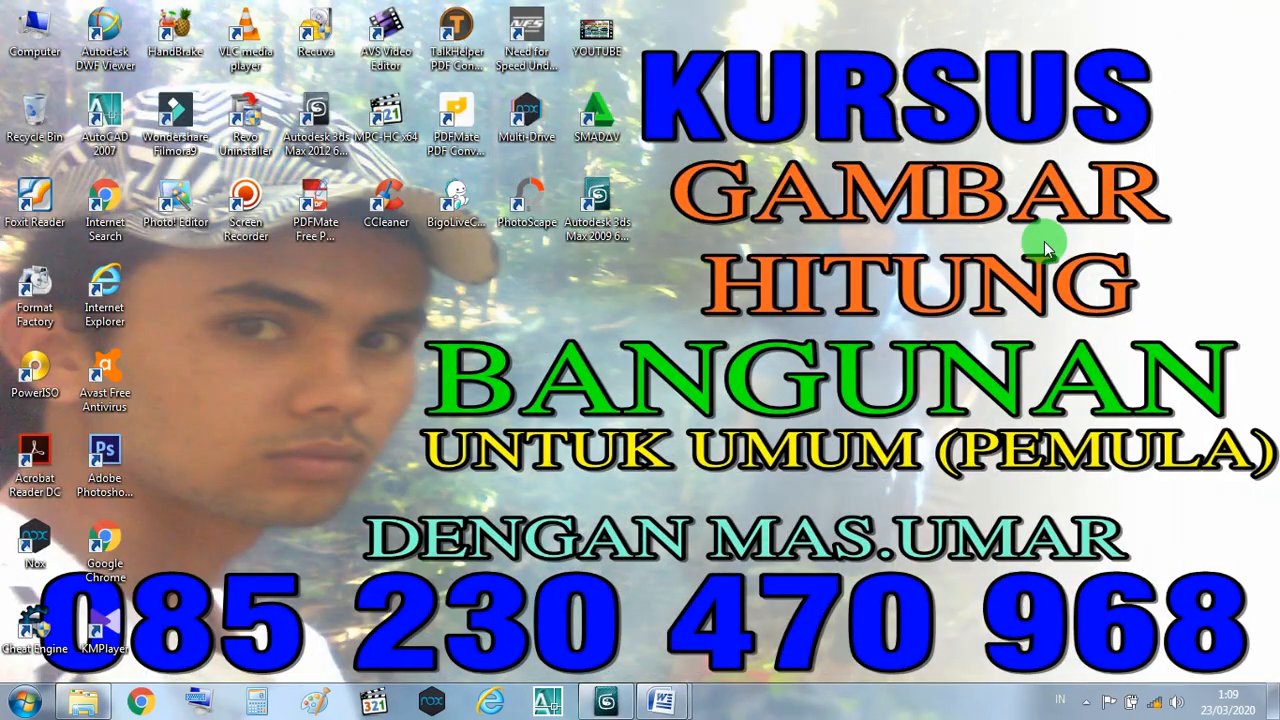